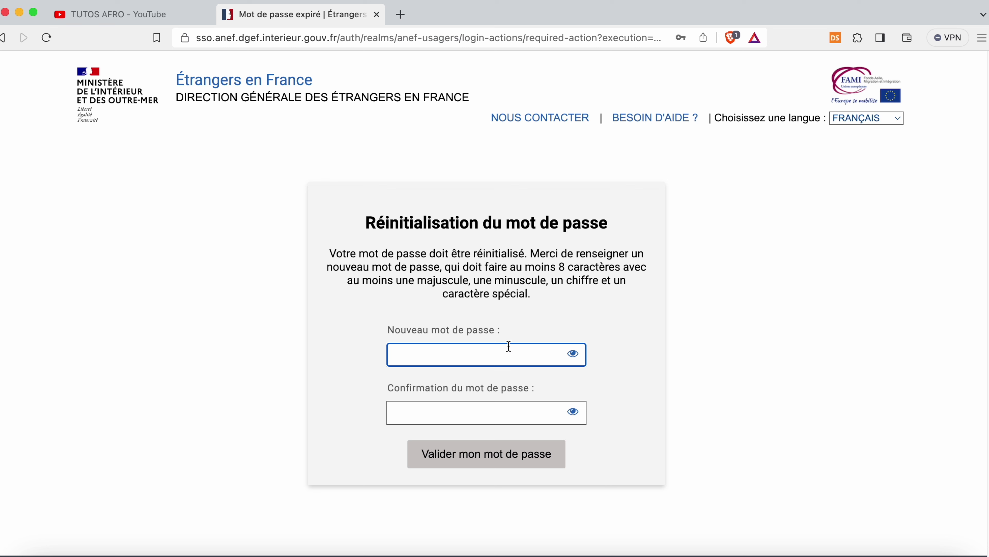
Enter the new account password, repeat it as confirmation, and submit the password reset
click(479, 353)
click(611, 430)
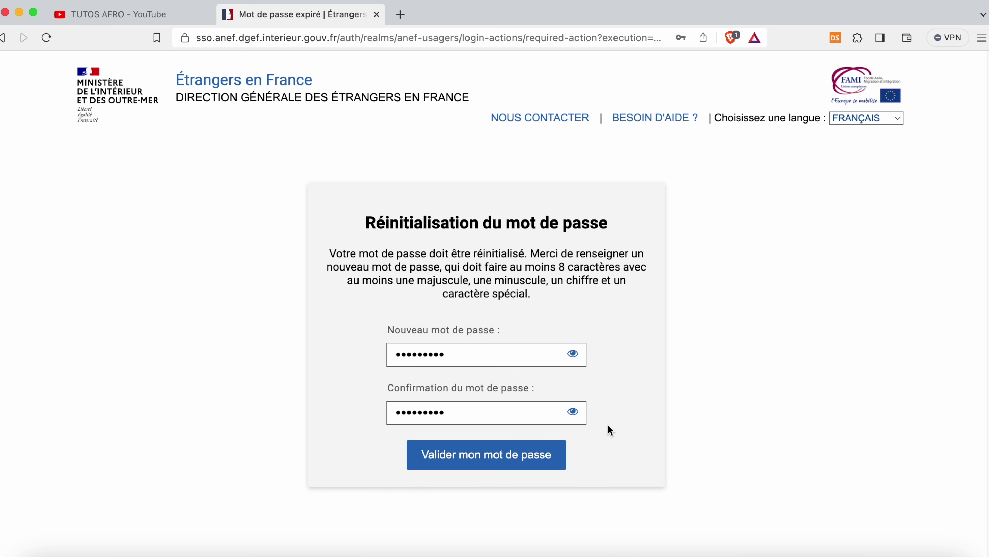
click(495, 464)
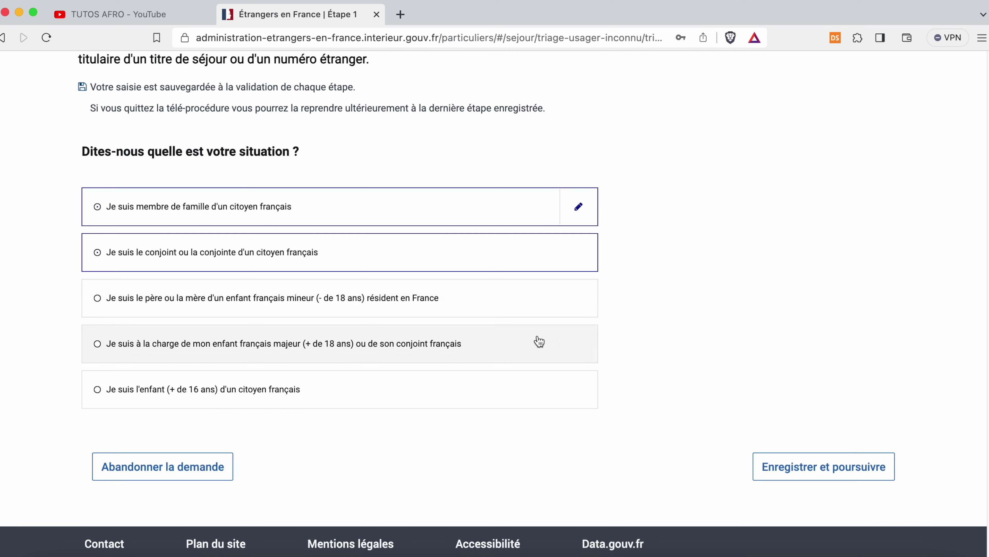
Save the situation as spouse of a French citizen and download the list of supporting documents as a PDF
click(818, 477)
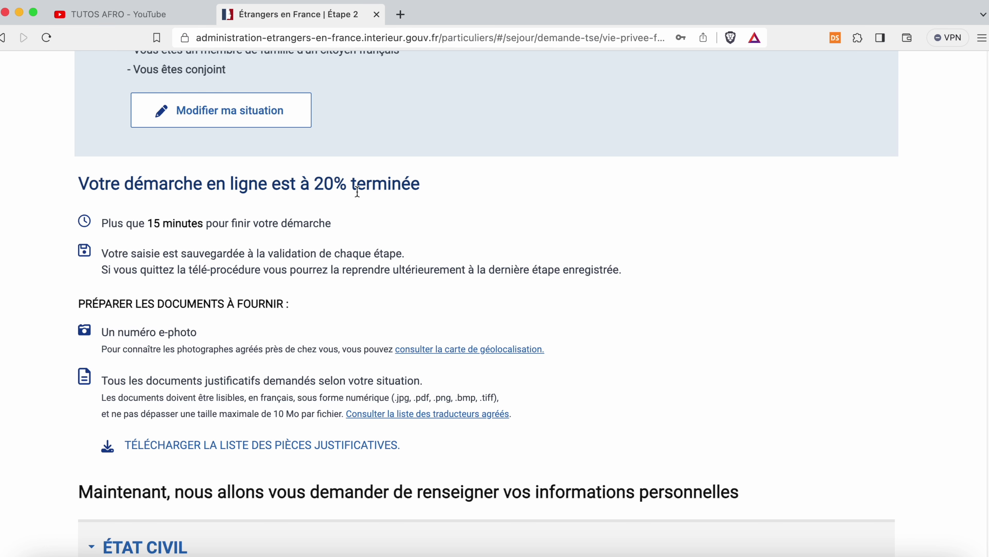
scroll(416, 270, down, 1)
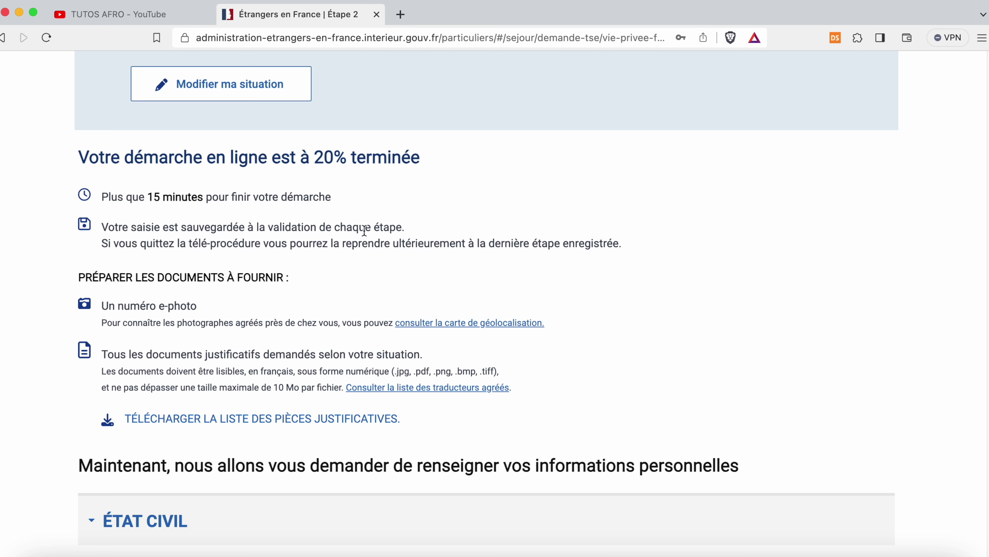
scroll(147, 330, down, 1)
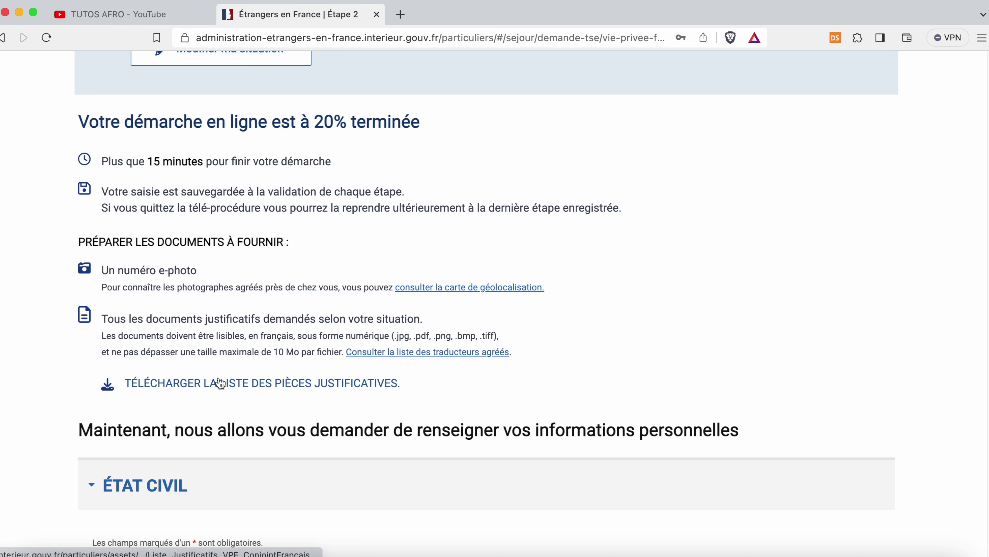
click(219, 387)
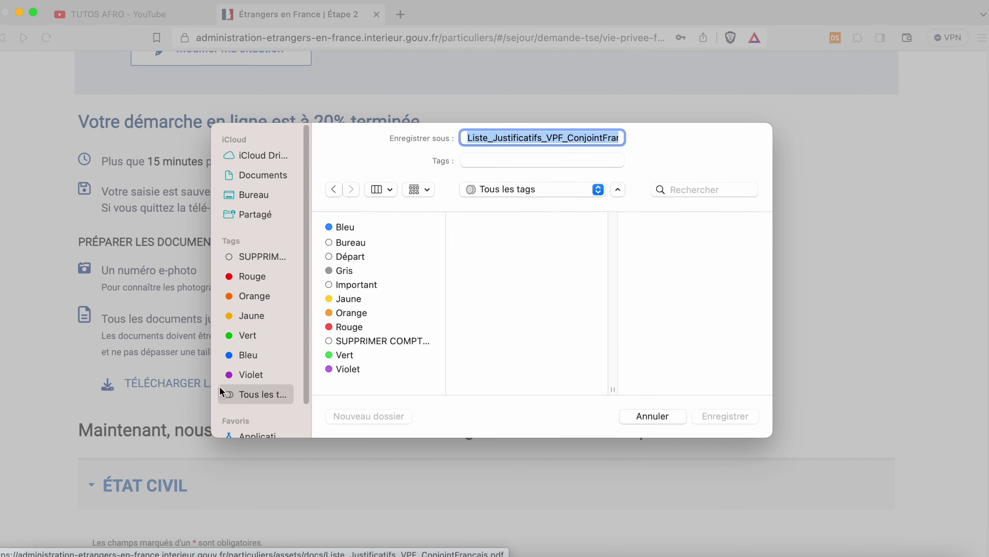
key(Return)
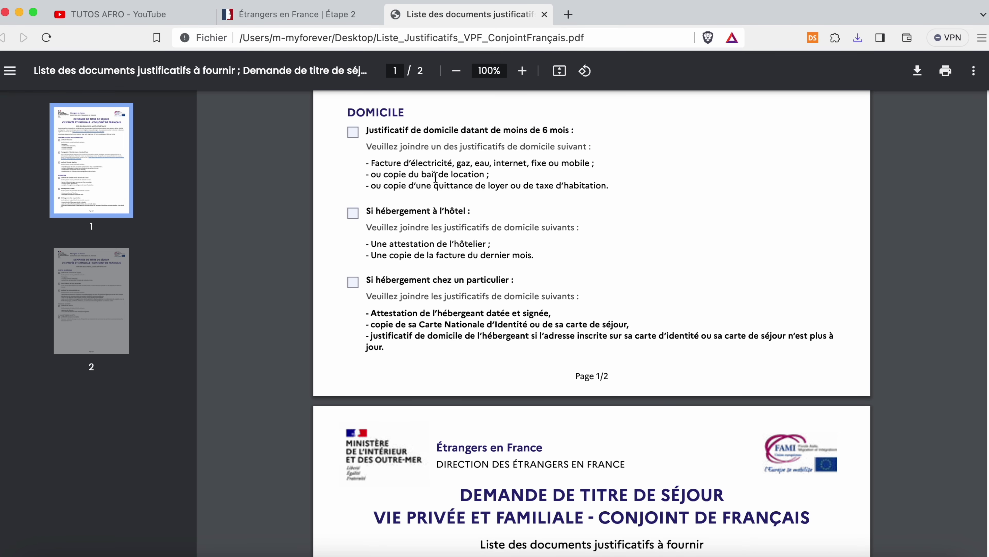
Examine both pages of the supporting documents list, covering personal information, housing and reason for stay
scroll(518, 421, down, 4)
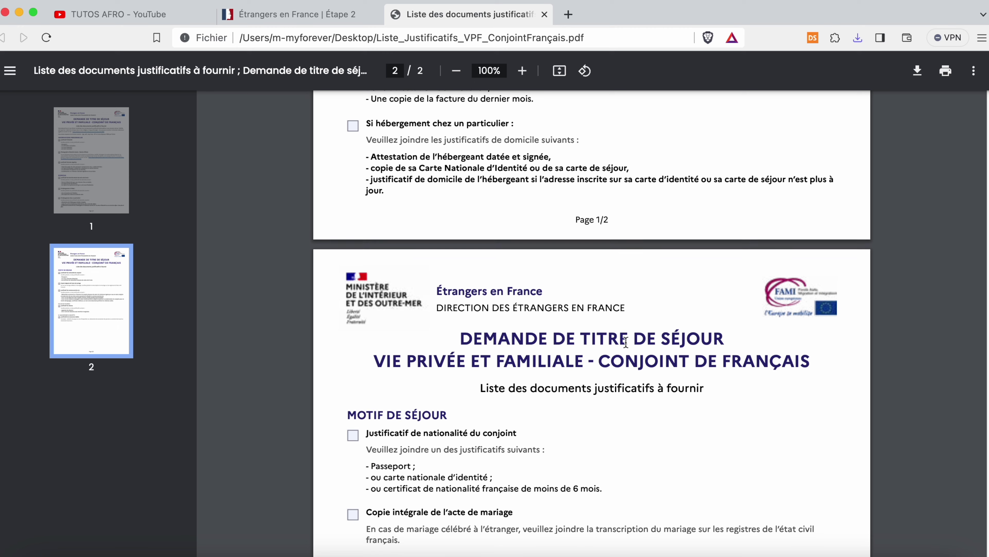
scroll(571, 369, down, 4)
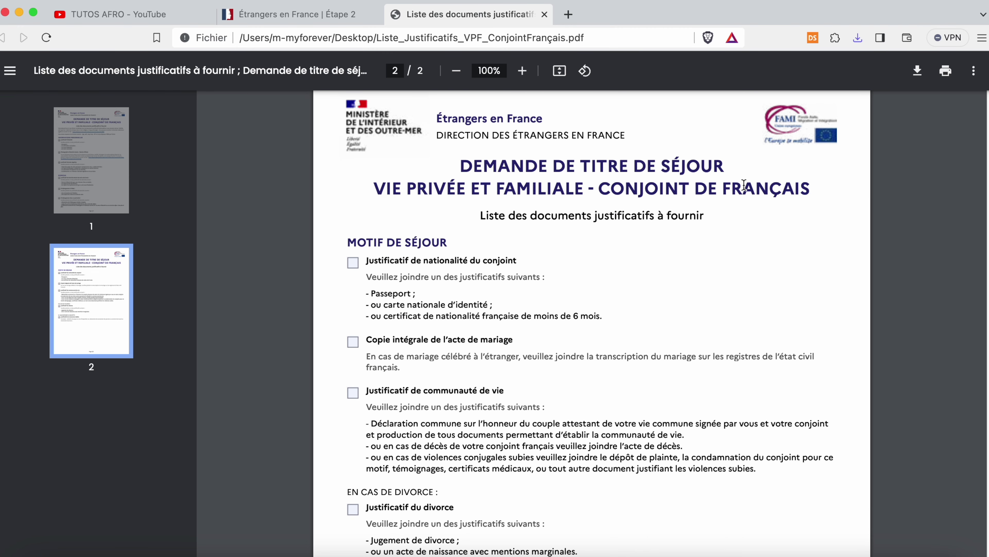
scroll(483, 403, down, 1)
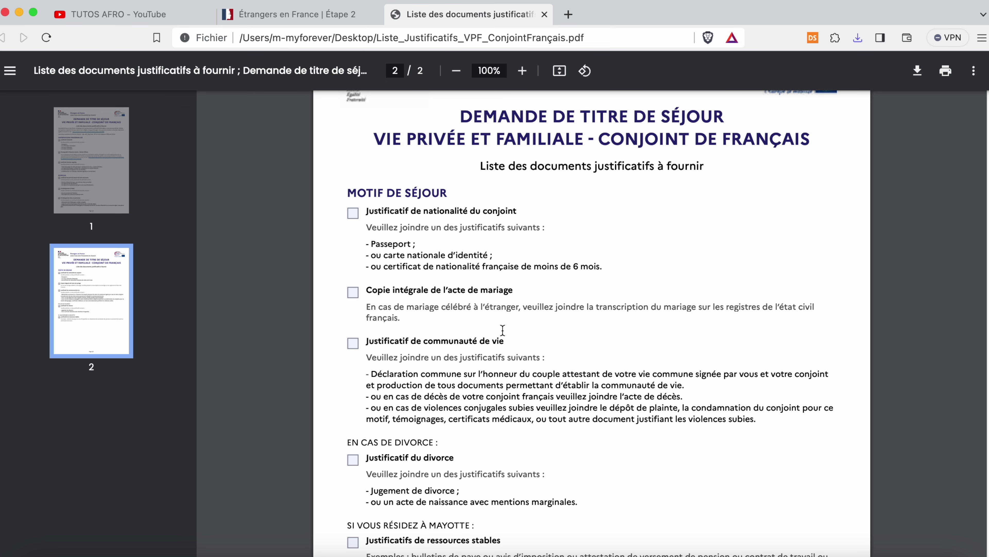
scroll(510, 378, down, 1)
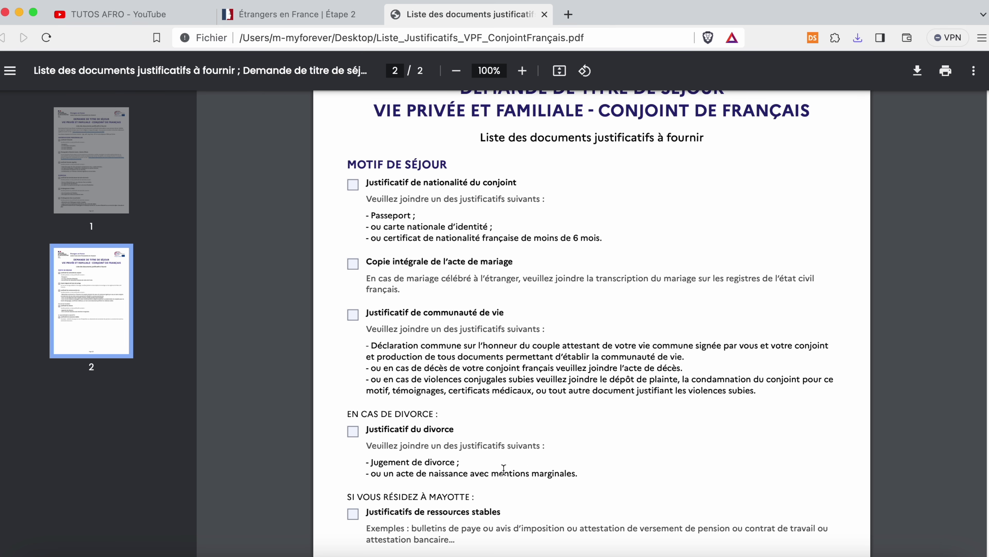
scroll(696, 304, down, 3)
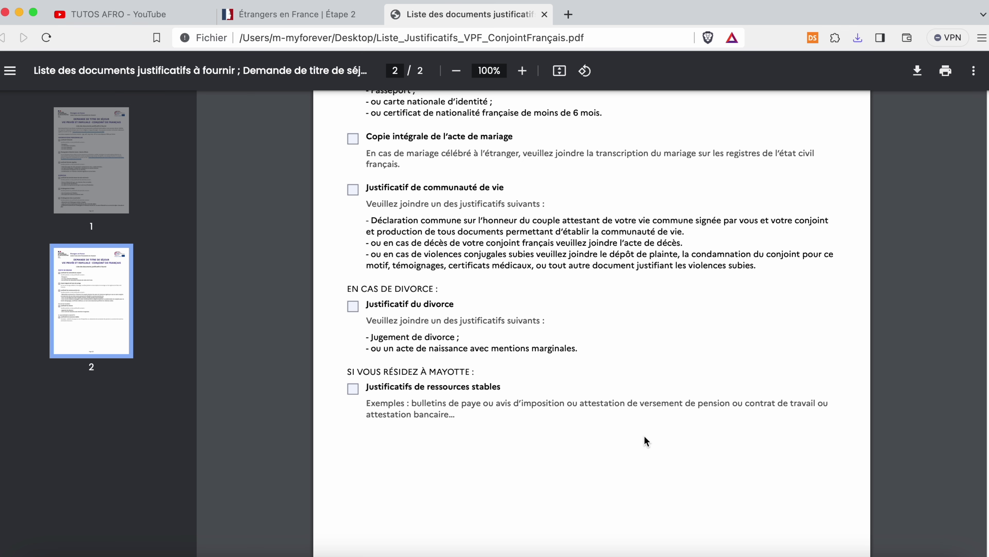
scroll(331, 397, down, 1)
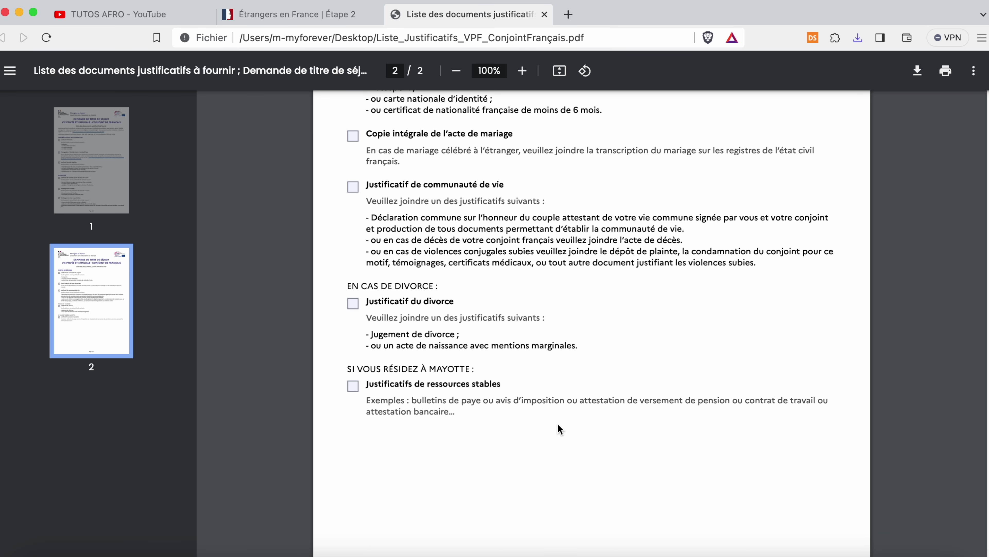
scroll(557, 430, down, 5)
scroll(513, 360, up, 15)
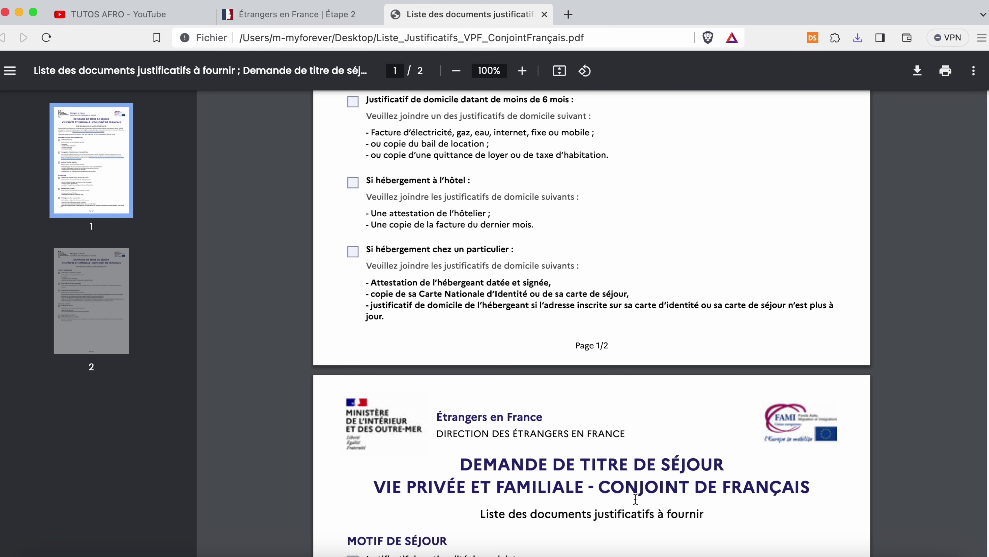
scroll(641, 495, up, 14)
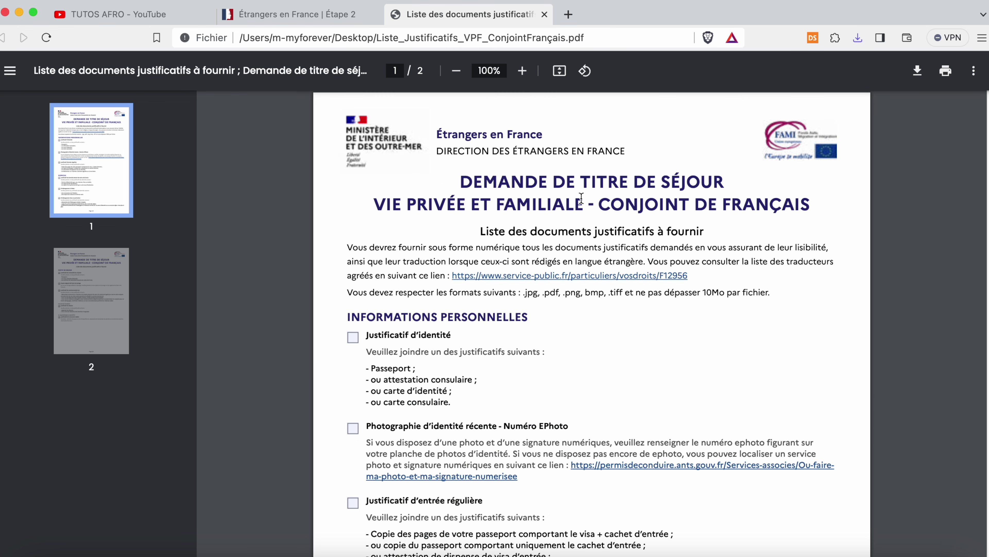
scroll(605, 421, down, 10)
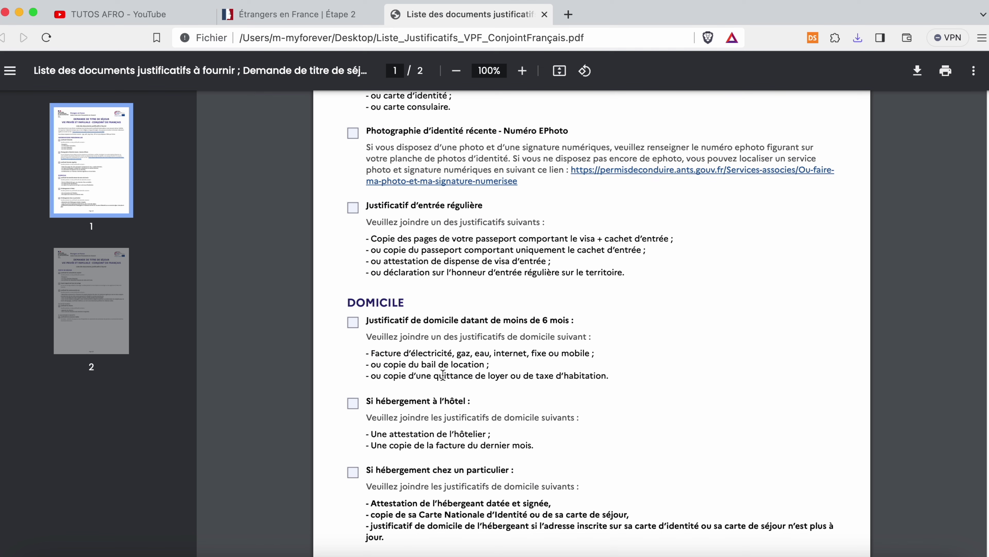
scroll(468, 397, down, 4)
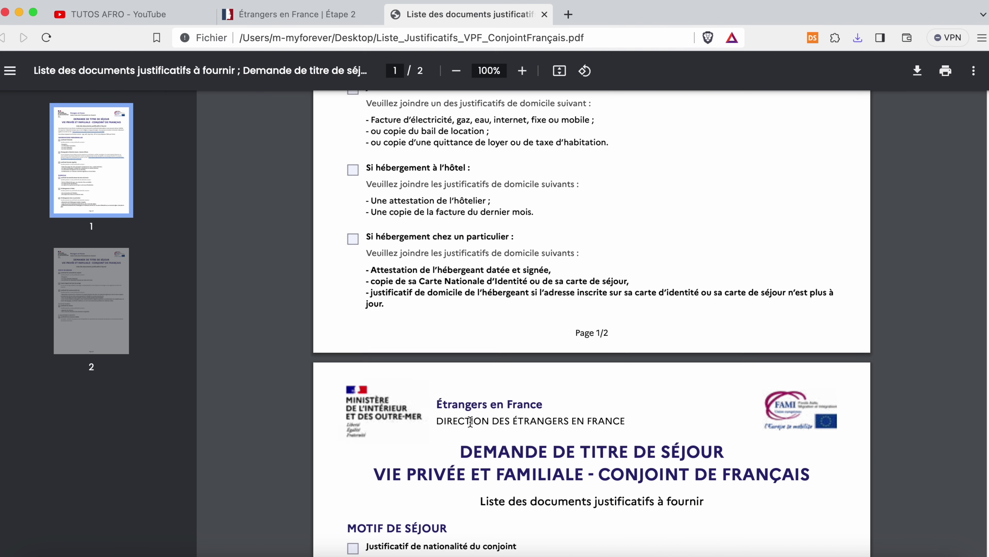
scroll(471, 431, up, 7)
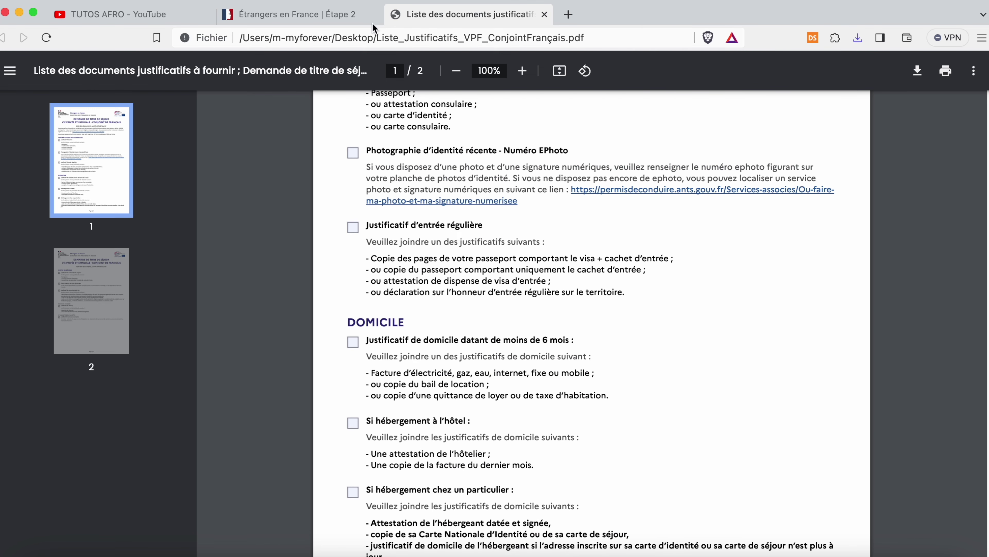
Return to the residence permit application and examine the fields for civil status, address and contact information
click(280, 19)
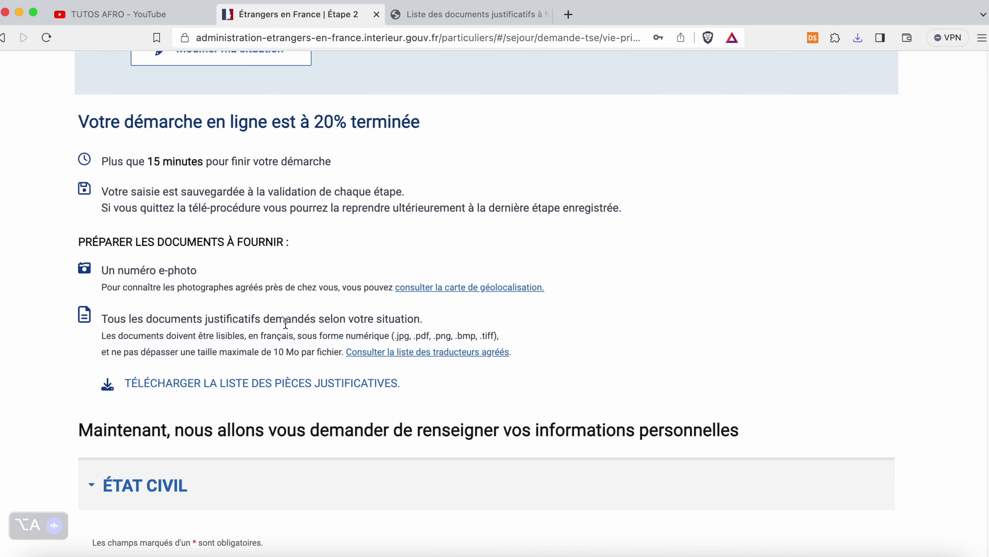
scroll(259, 375, down, 7)
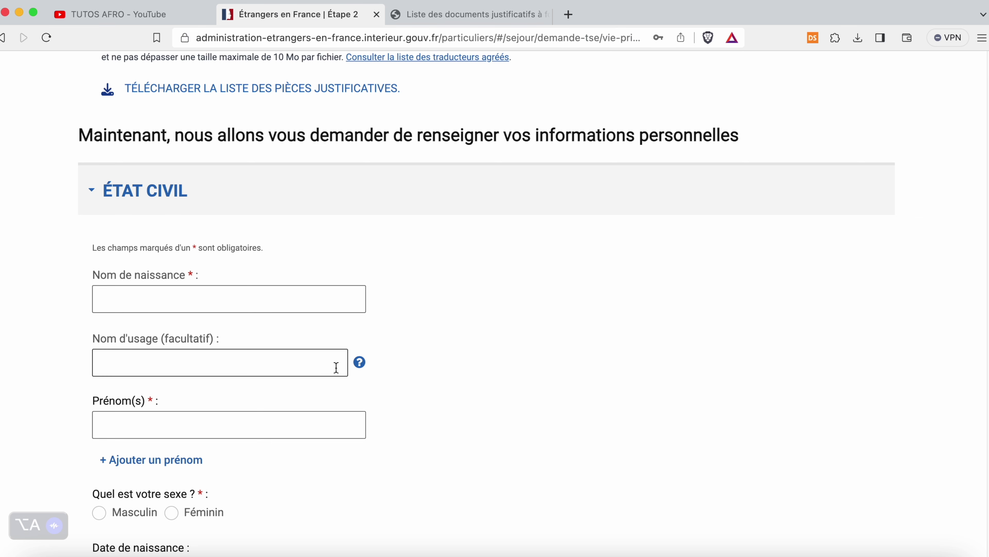
scroll(250, 376, down, 6)
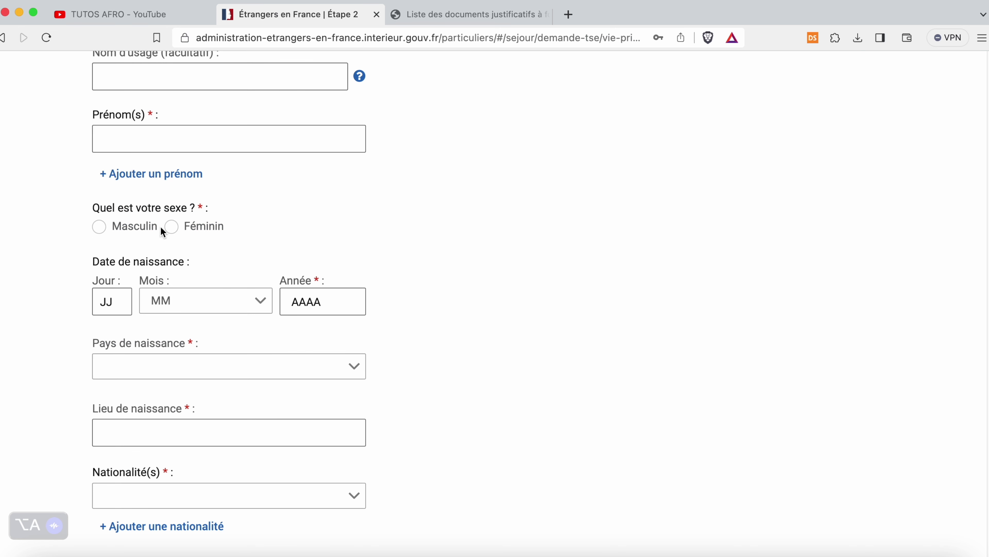
scroll(190, 338, down, 1)
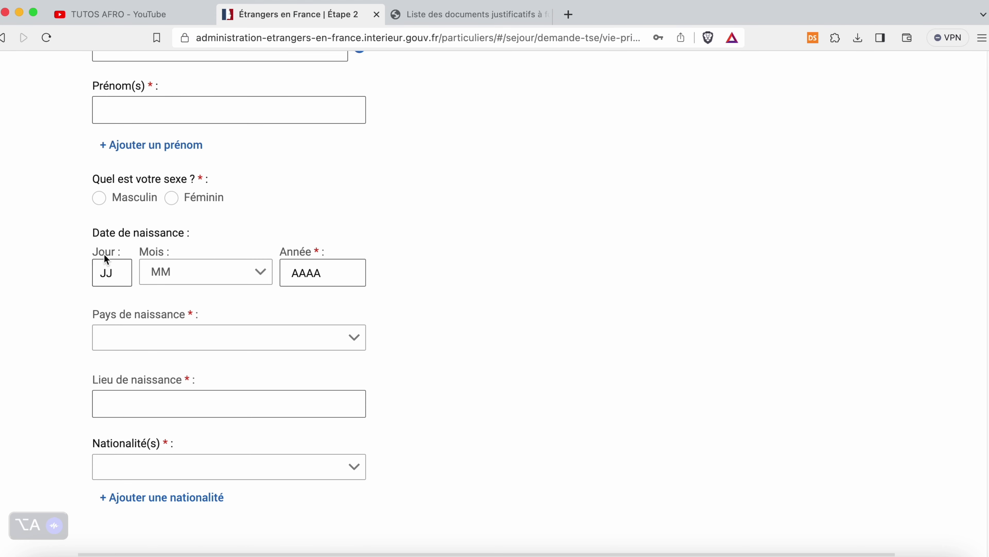
scroll(236, 359, down, 1)
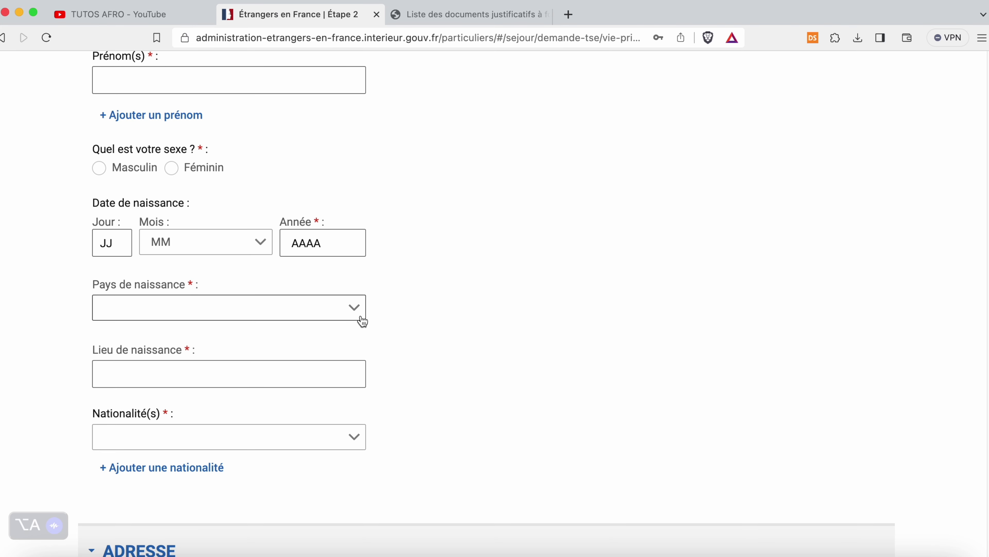
scroll(189, 368, down, 1)
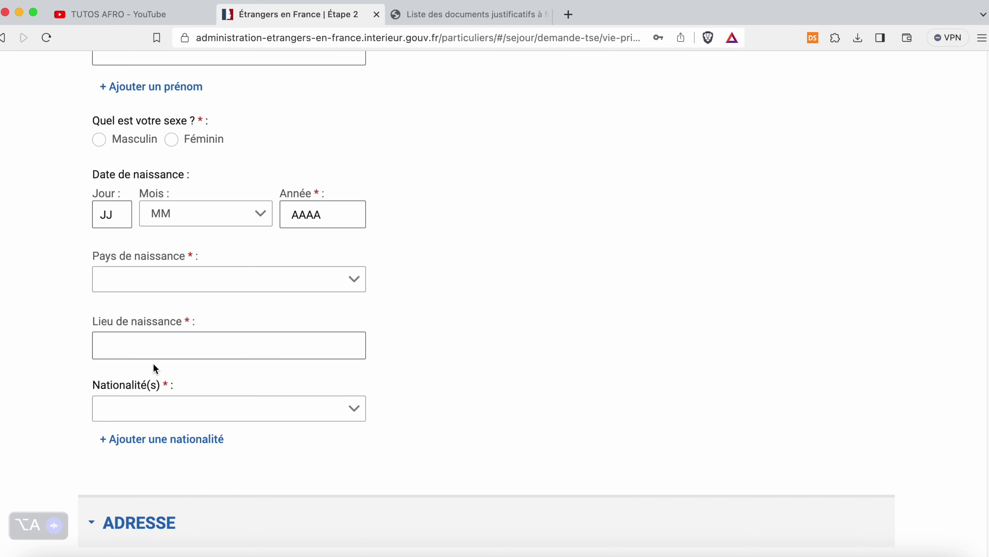
scroll(447, 370, down, 1)
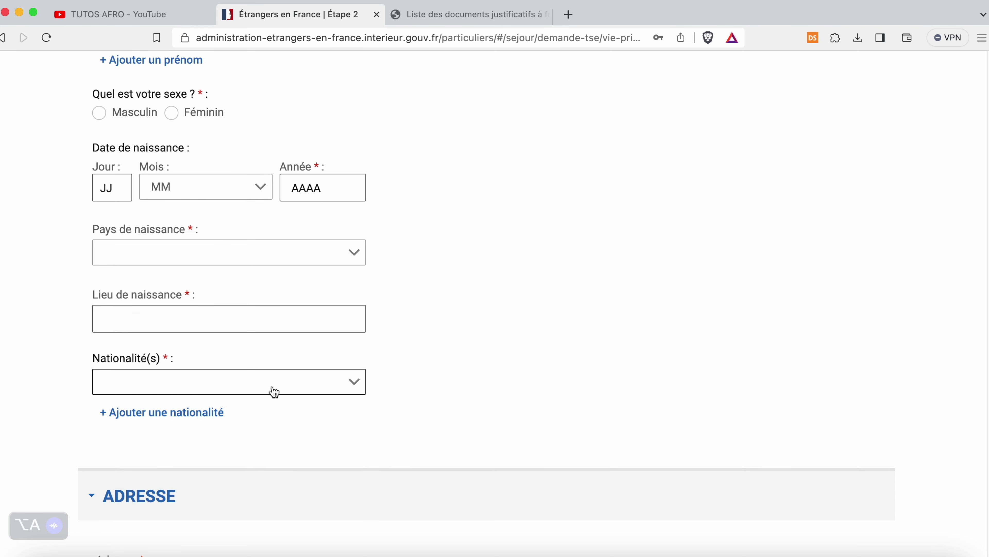
scroll(425, 389, down, 4)
scroll(418, 387, down, 1)
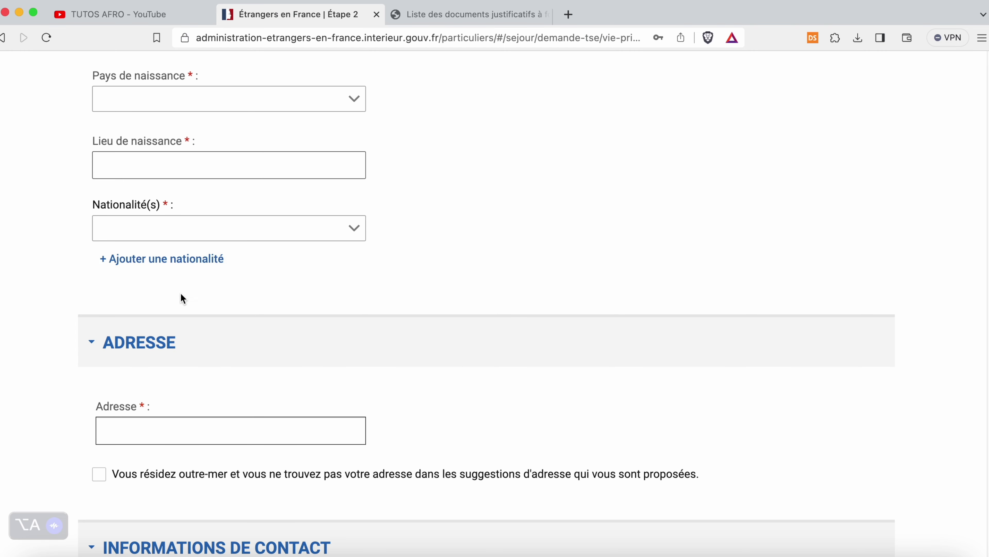
scroll(107, 292, down, 4)
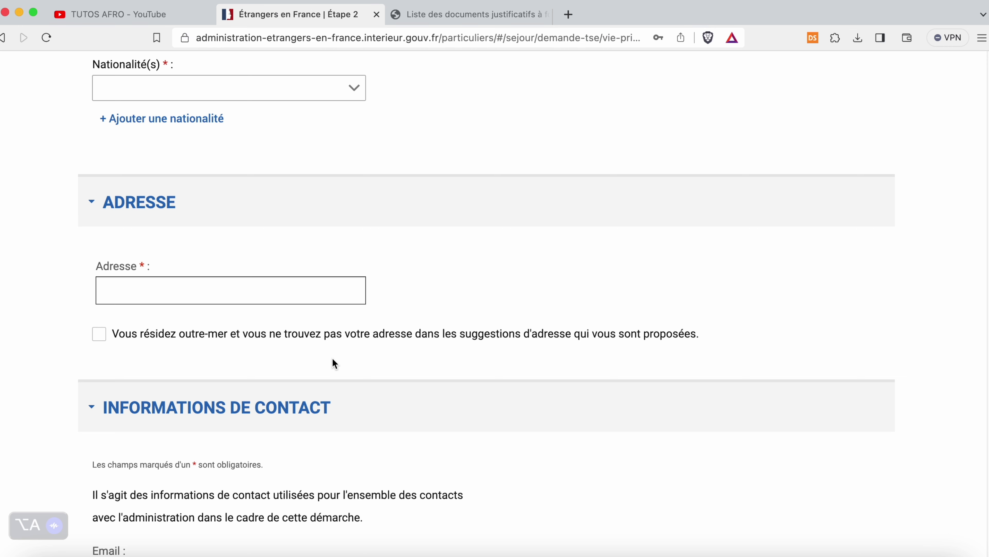
scroll(323, 364, down, 6)
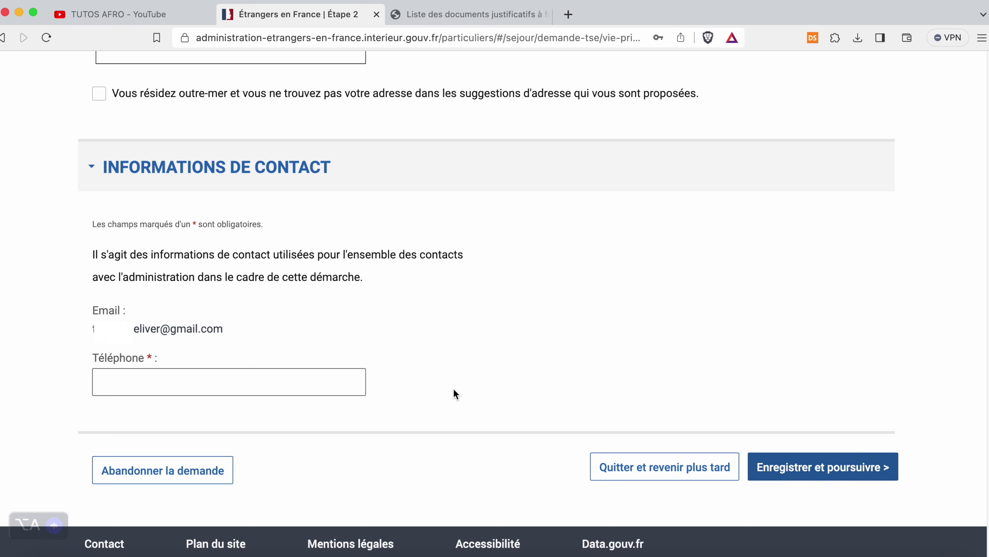
Review the completed address section, checking the full address, street details, postal code, city and INSEE code
scroll(129, 255, up, 4)
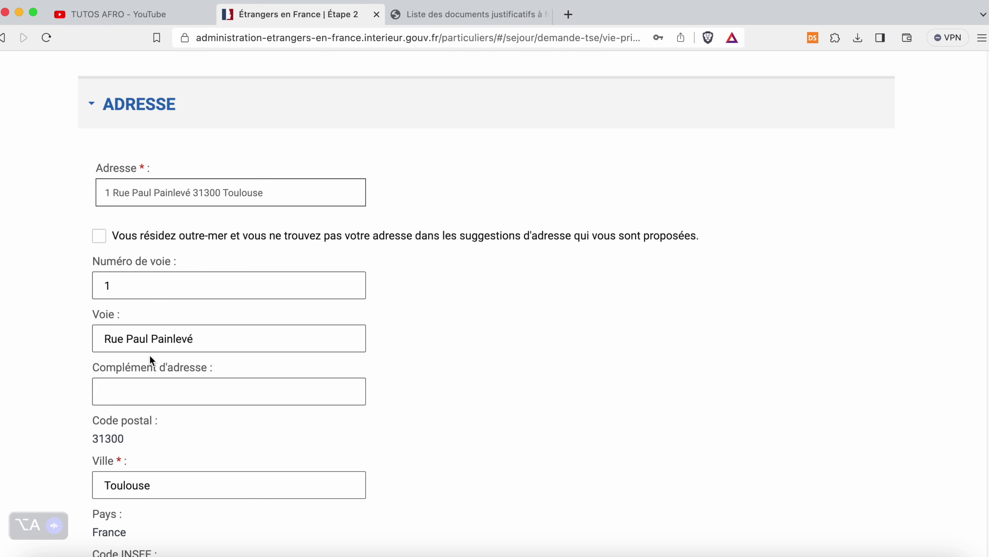
scroll(147, 347, down, 1)
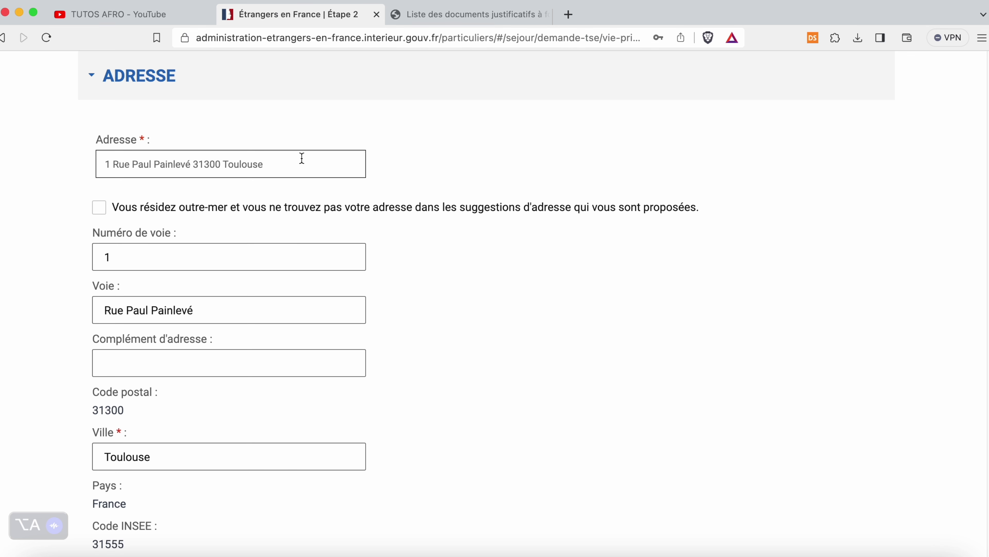
scroll(163, 308, down, 1)
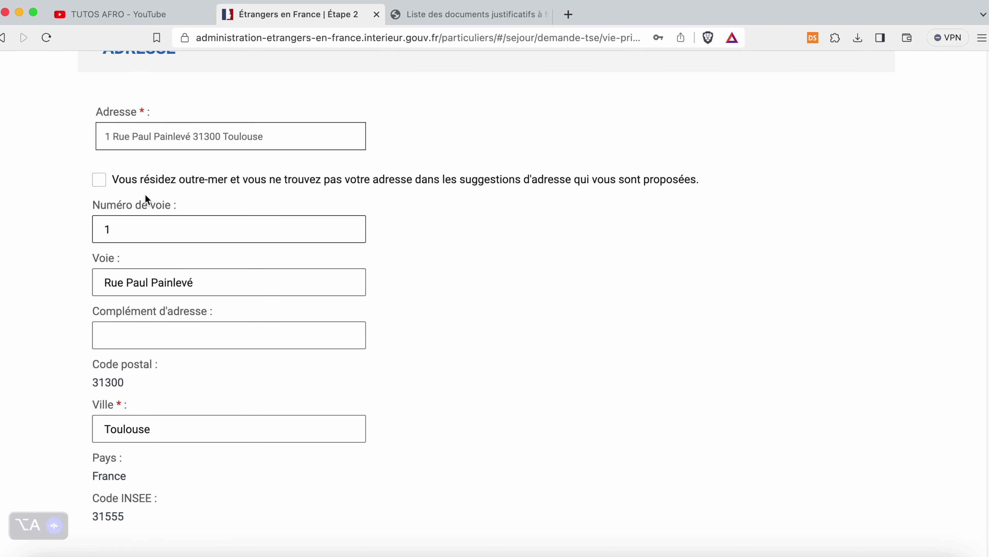
click(278, 134)
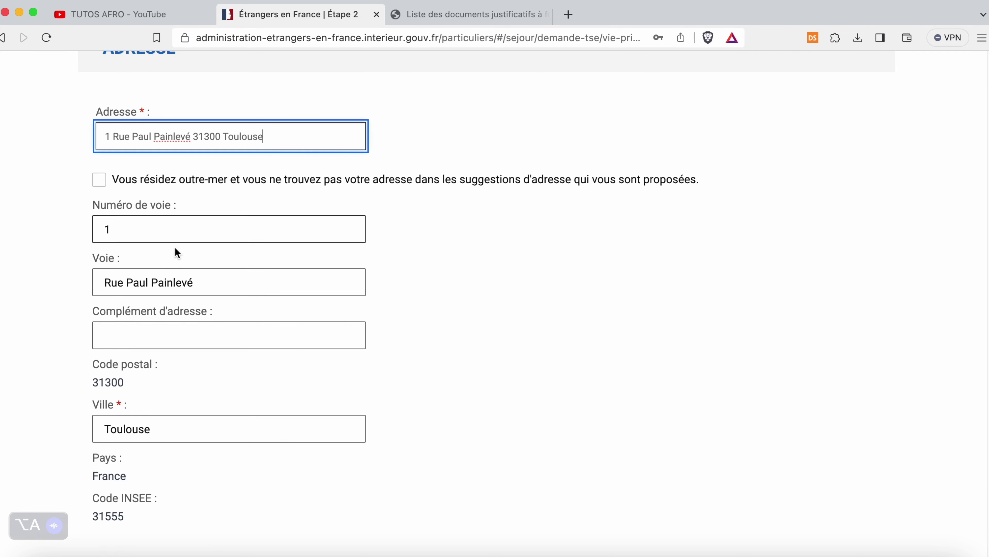
scroll(121, 203, down, 1)
scroll(121, 375, down, 4)
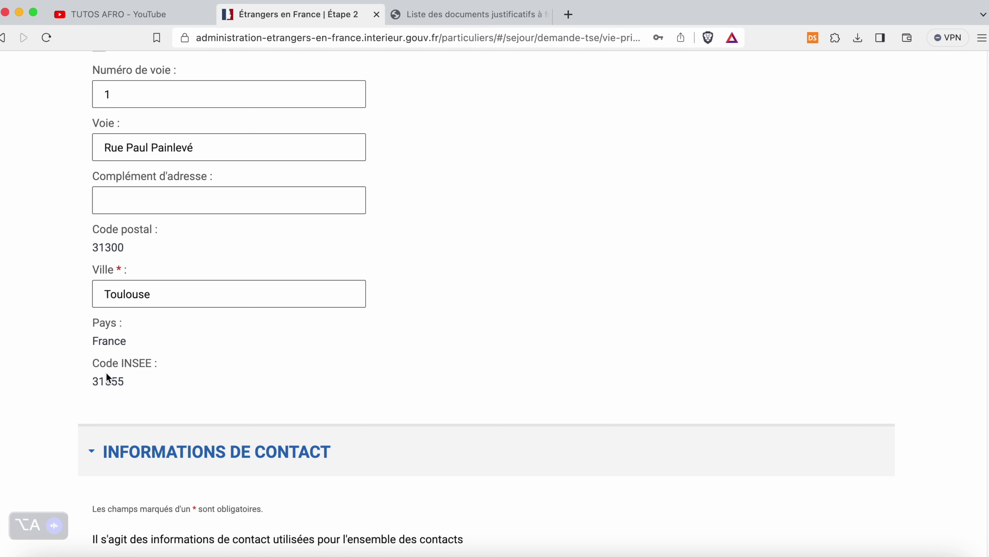
scroll(140, 396, down, 1)
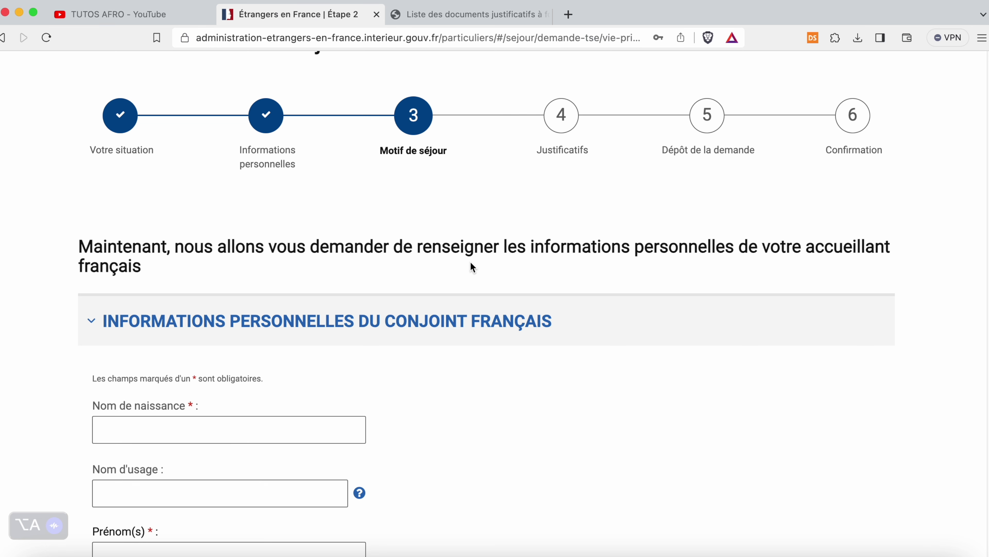
Examine the French spouse's personal information fields and the start of the personal and family ties section
scroll(412, 359, down, 3)
scroll(412, 365, down, 3)
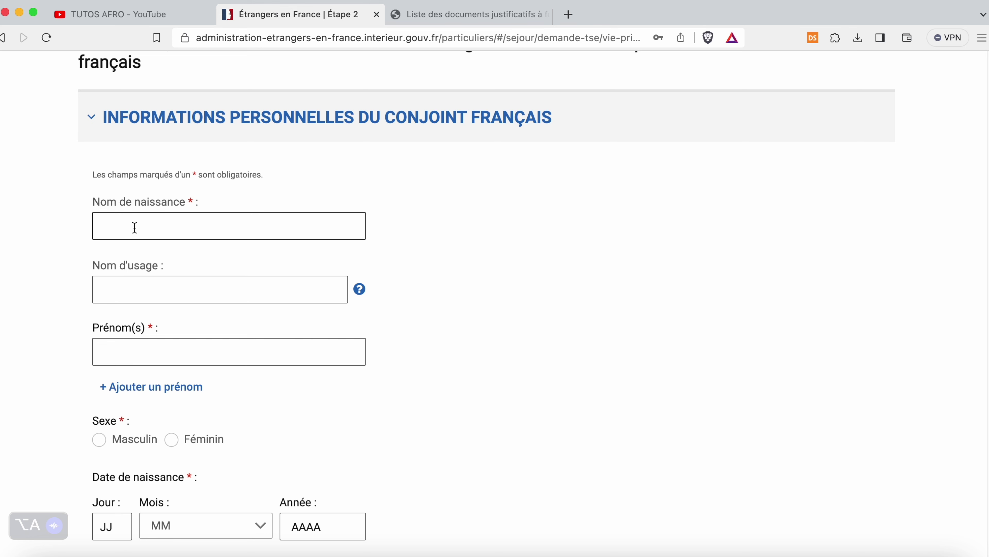
scroll(195, 331, down, 2)
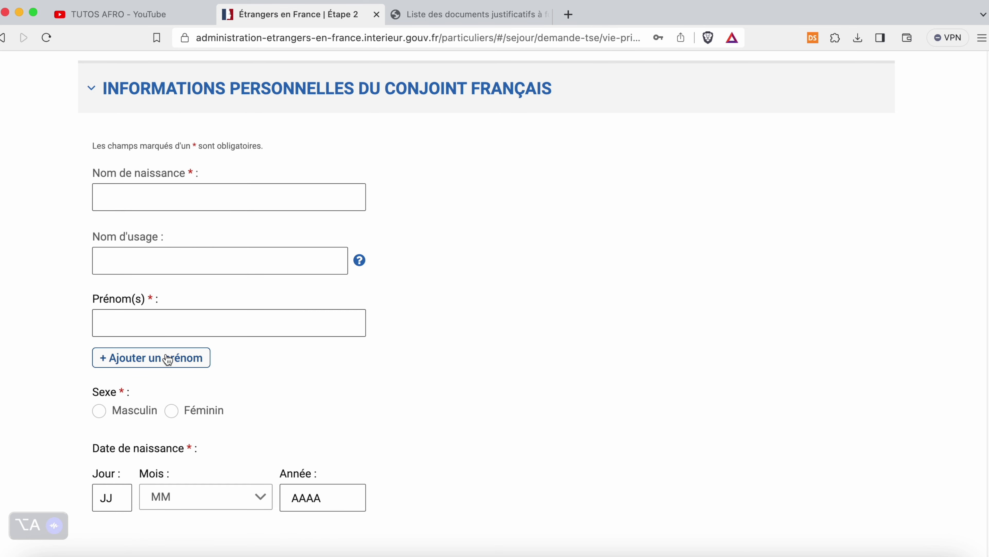
scroll(172, 402, down, 2)
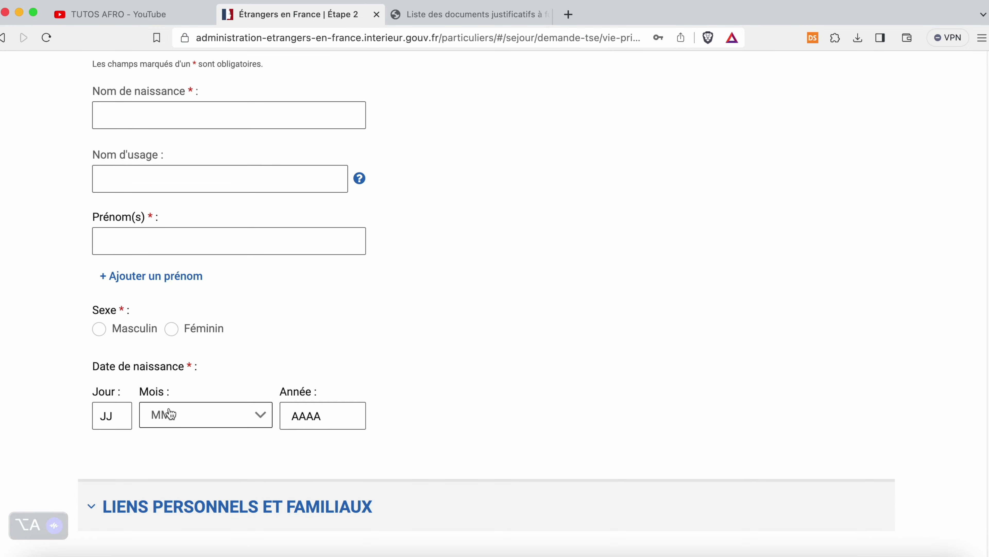
scroll(176, 397, down, 8)
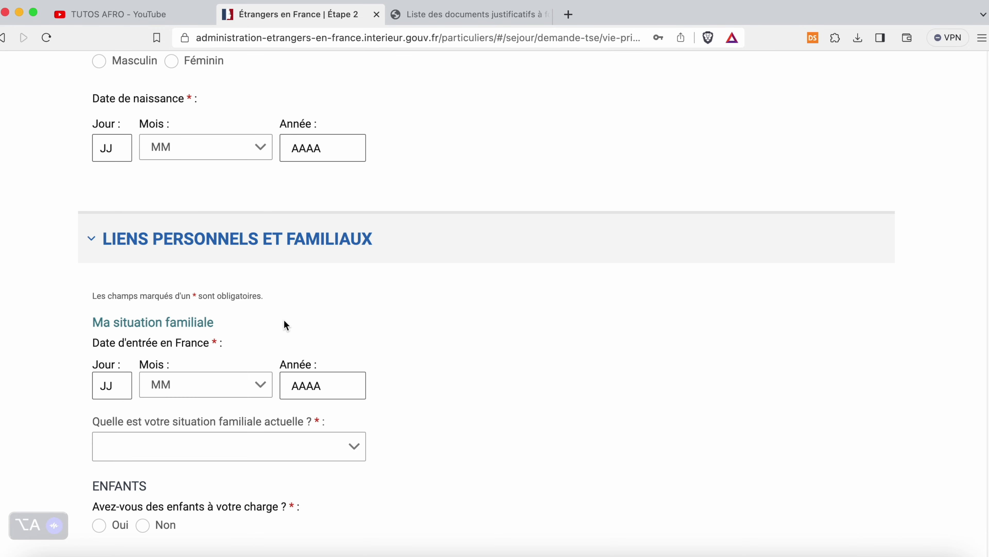
scroll(338, 425, down, 1)
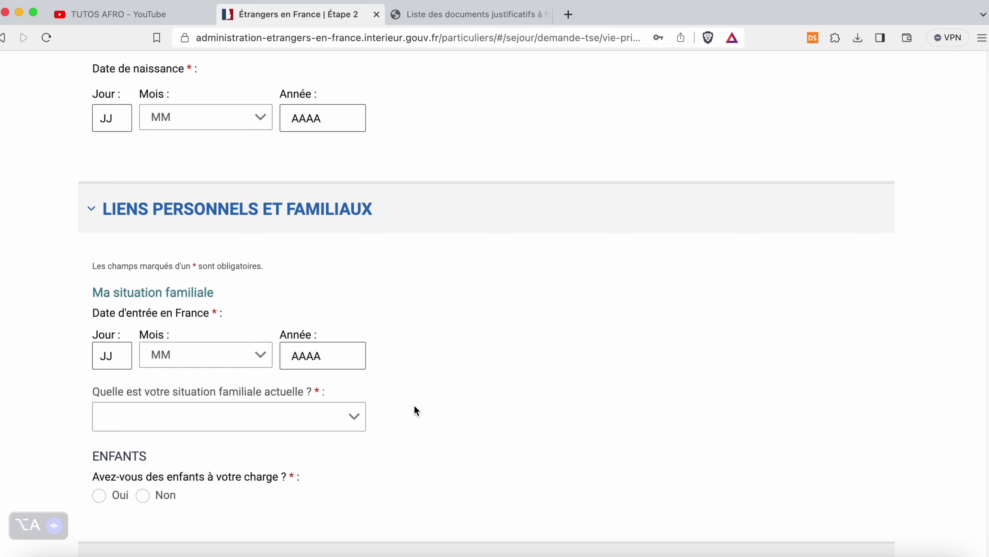
Set the current family situation to Marié(e) in the personal and family ties section
scroll(338, 422, down, 1)
click(214, 398)
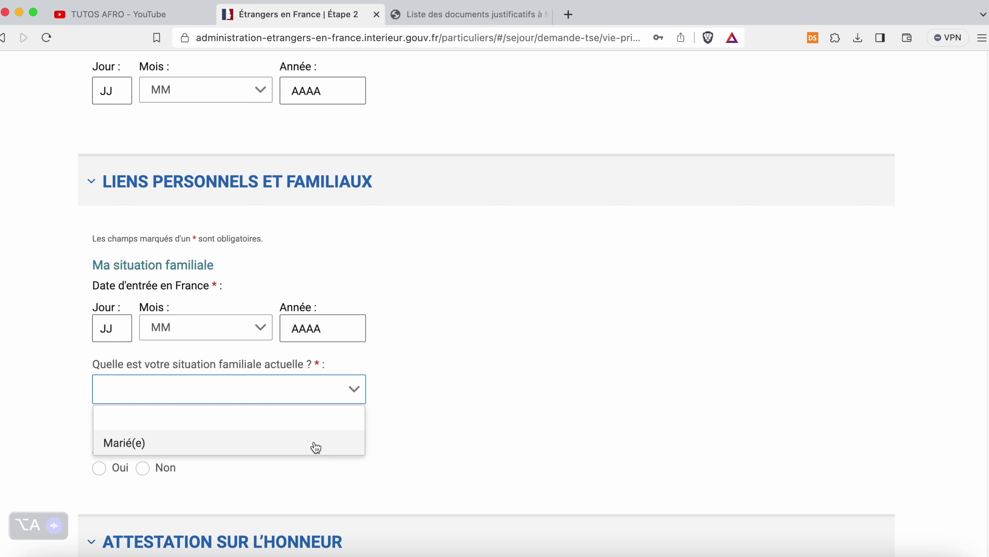
click(400, 325)
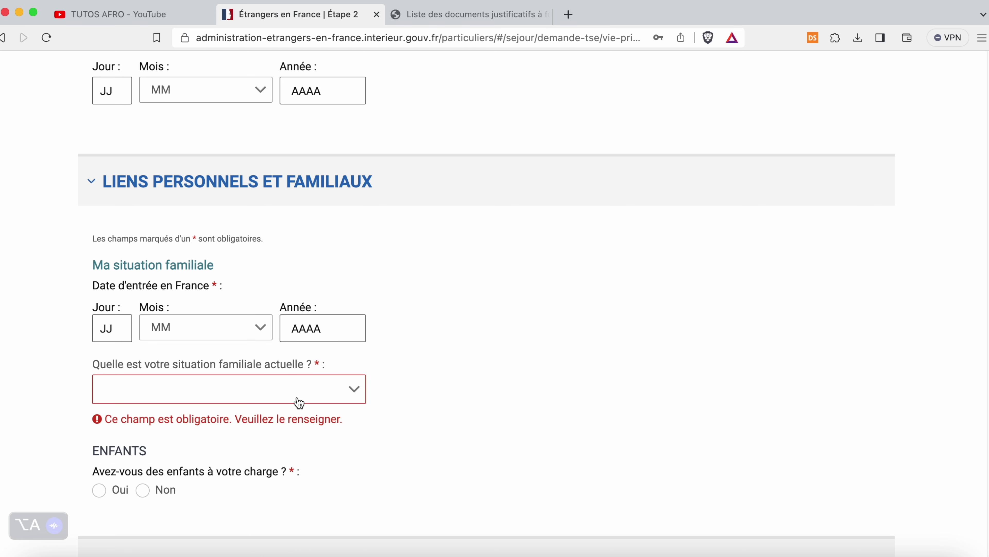
click(265, 393)
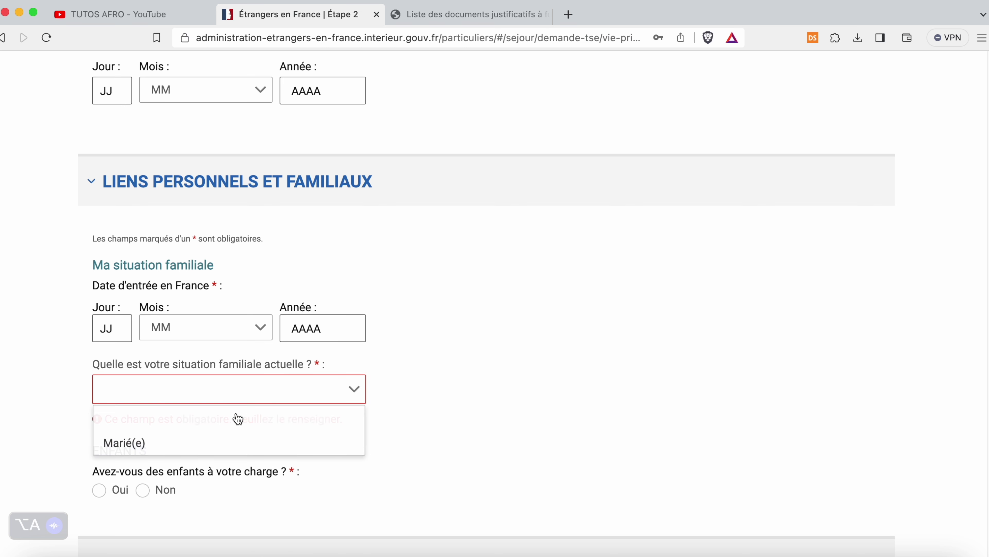
click(121, 443)
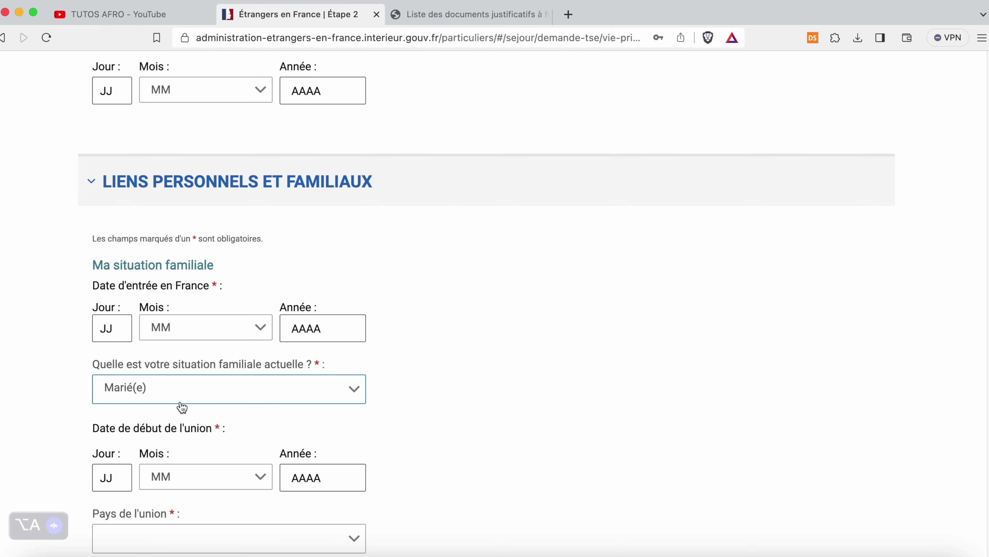
Examine the union start date field, the country choices for the union and the questions about children
scroll(182, 408, down, 1)
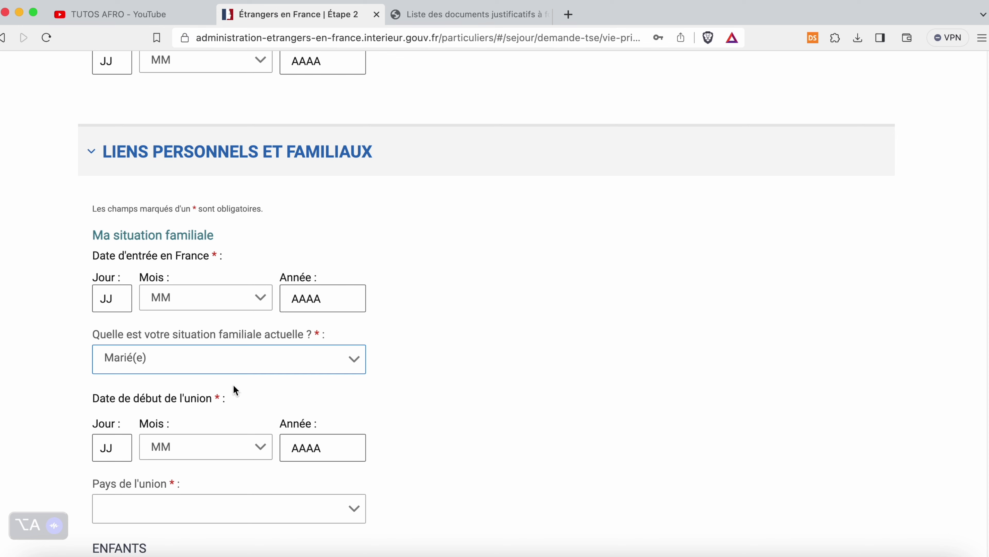
scroll(168, 404, down, 2)
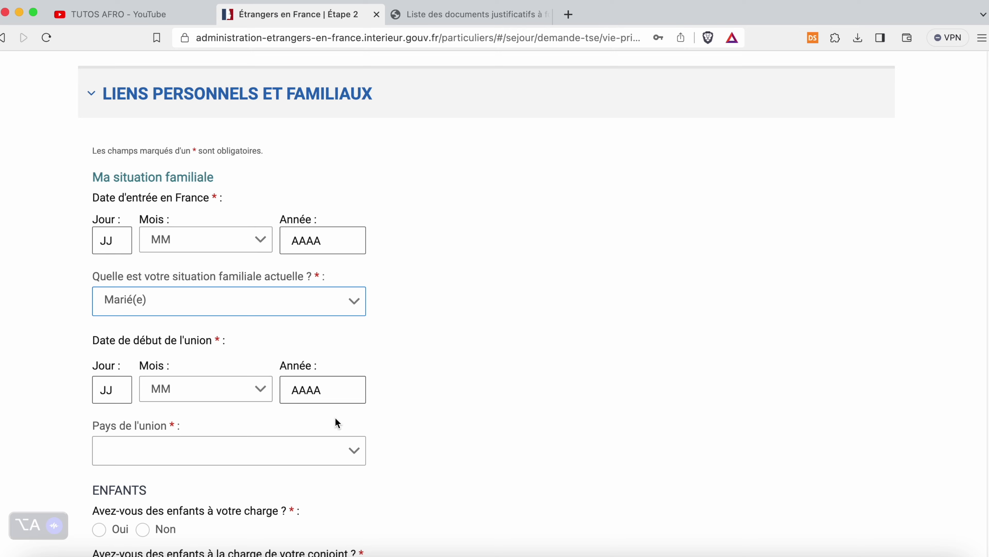
scroll(335, 419, down, 1)
click(327, 425)
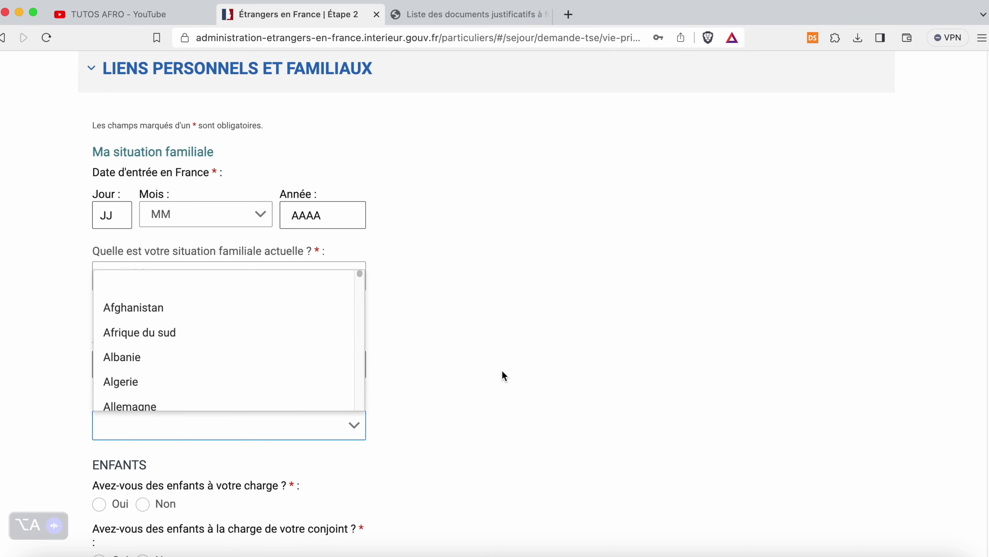
scroll(397, 428, down, 1)
click(414, 352)
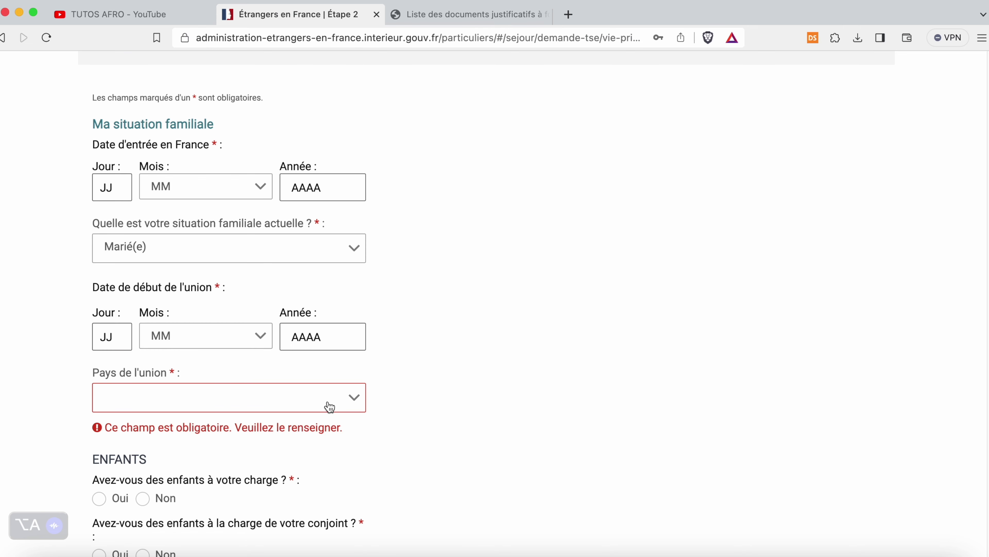
click(329, 406)
scroll(413, 409, down, 3)
double_click(403, 351)
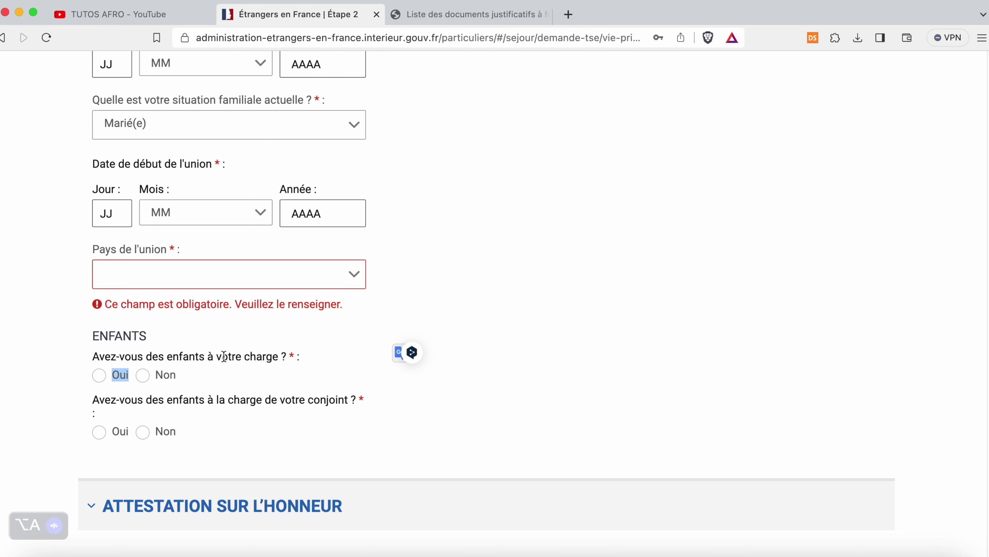
Answer Oui to the question about having dependent children
click(102, 374)
click(227, 422)
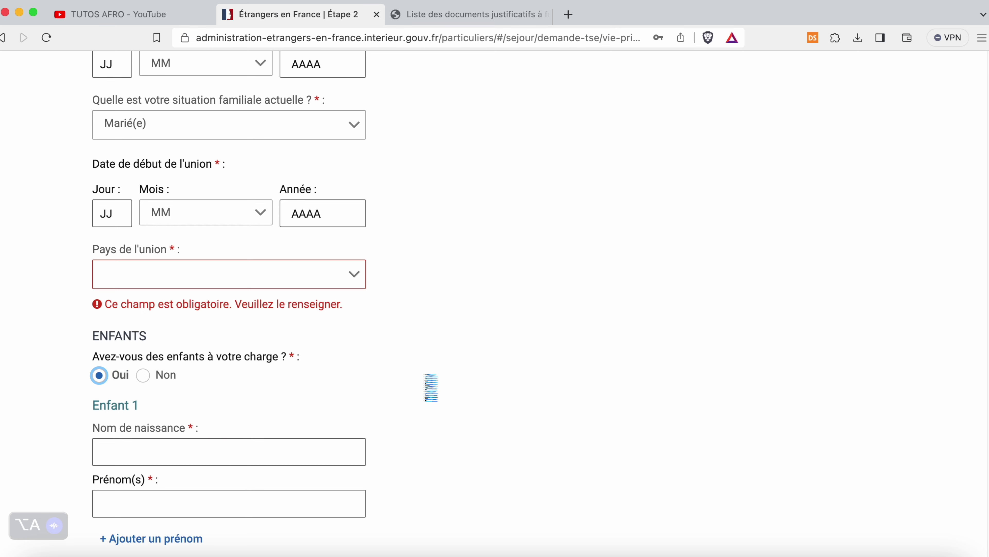
scroll(161, 378, down, 5)
click(99, 331)
key(Tab)
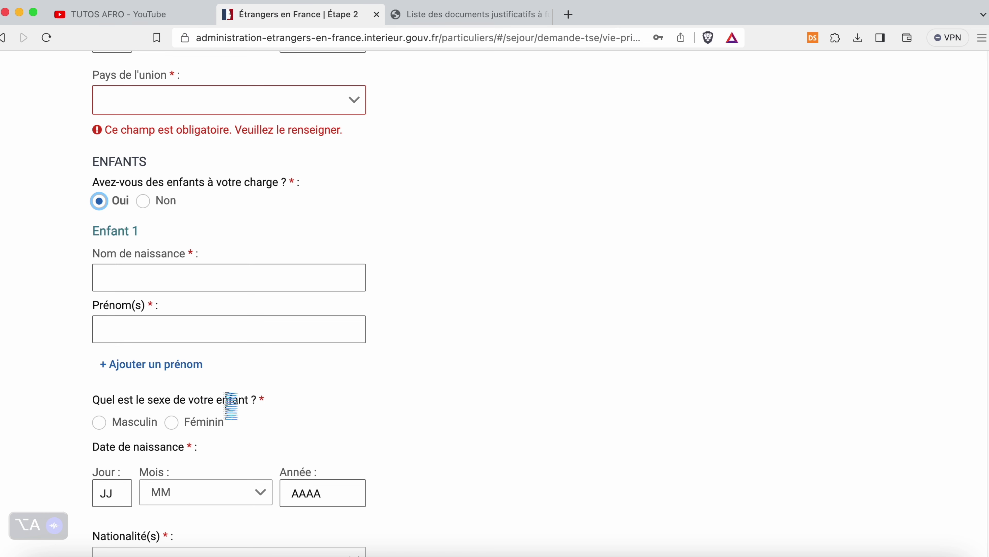
Review the child's details, the question on the spouse's dependent children and the sworn declarations on polygamy and false statements
scroll(229, 404, down, 5)
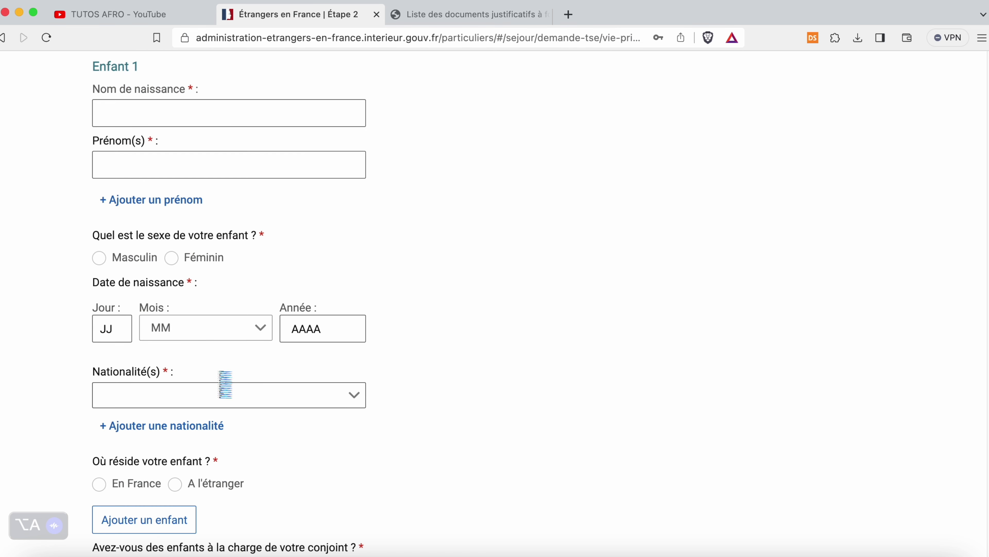
scroll(258, 430, down, 4)
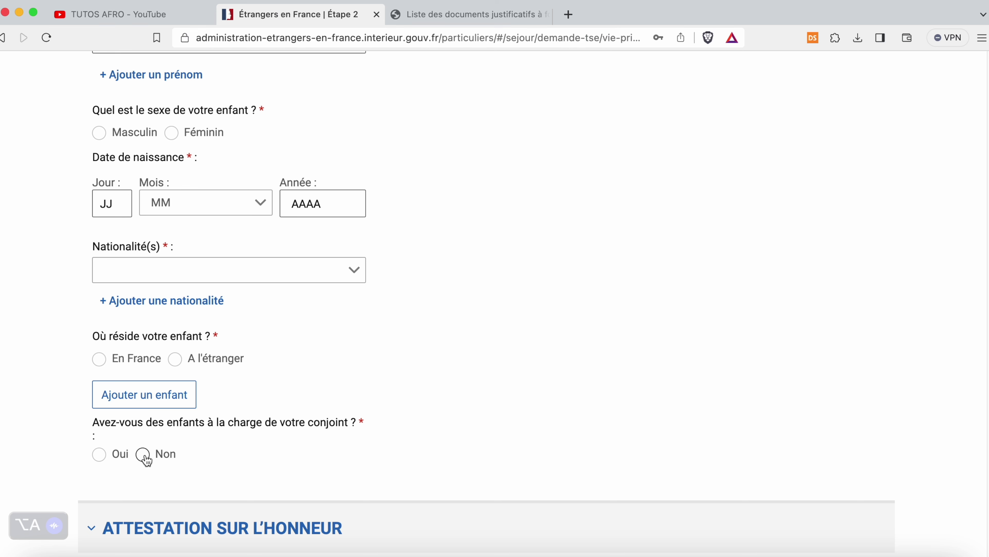
scroll(317, 362, down, 7)
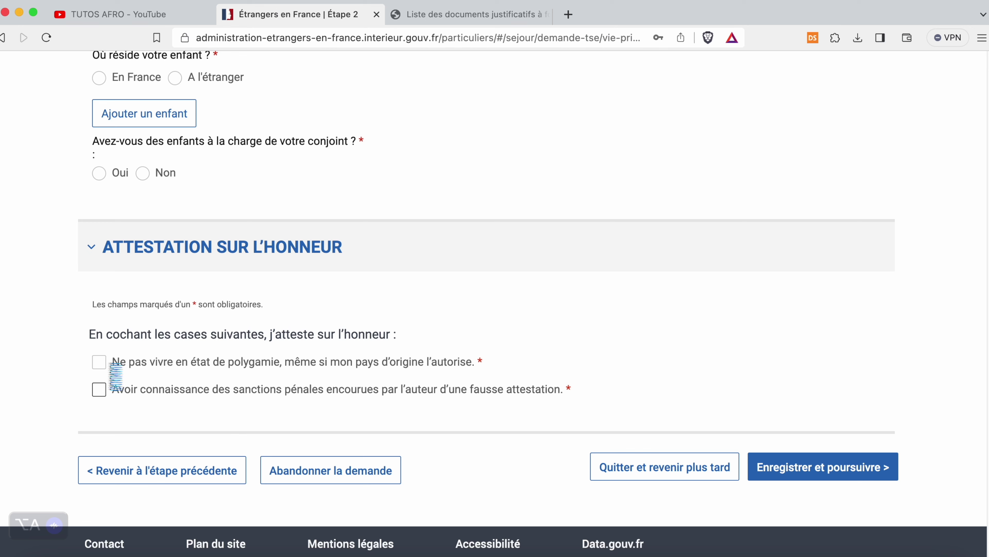
scroll(227, 422, up, 5)
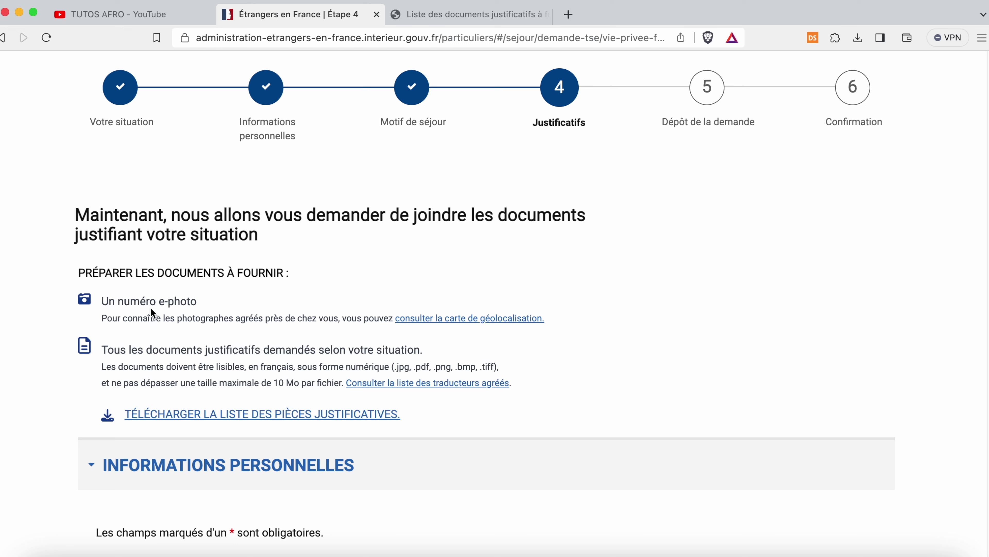
Search the web for the term "e-photo" from the list of documents to prepare
drag(191, 301, 159, 299)
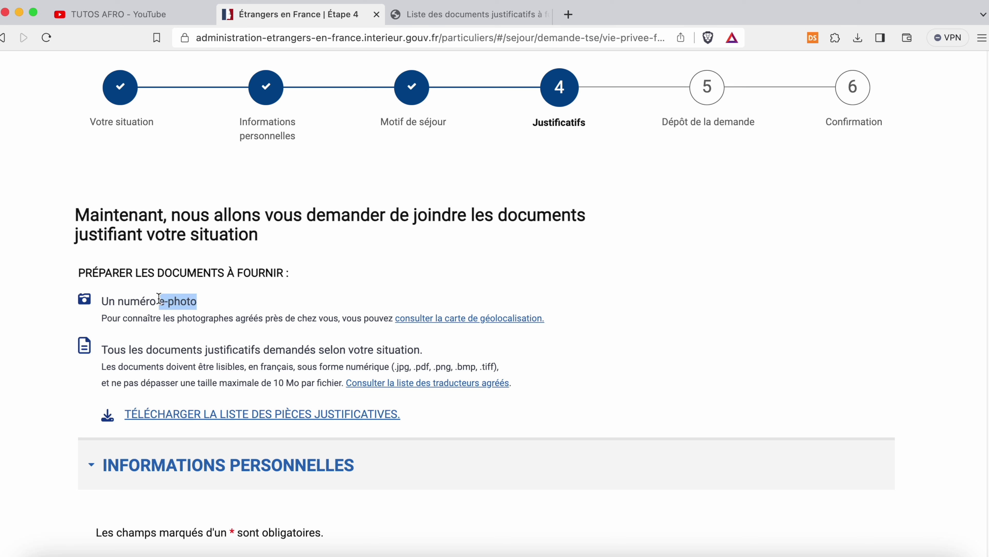
right_click(178, 301)
mouse_move(251, 406)
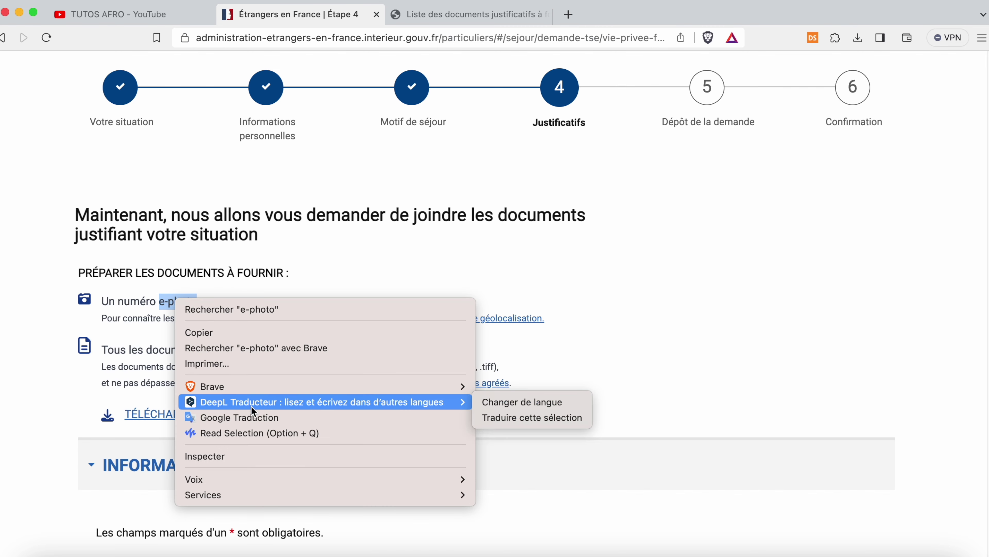
click(268, 356)
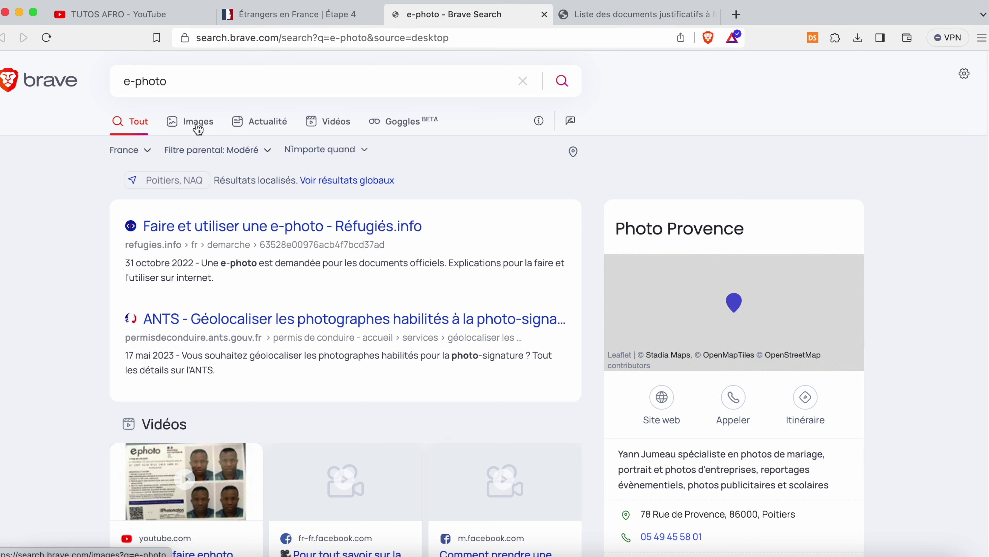
Browse the image results for e-photo and view the photomaton.fr identity photo example in larger size
click(198, 130)
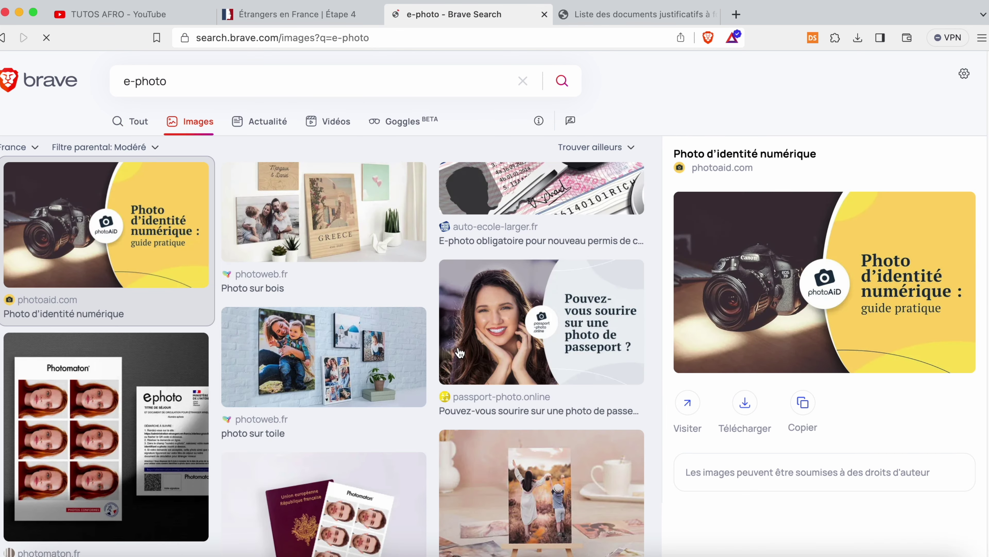
scroll(455, 356, down, 10)
scroll(426, 376, up, 10)
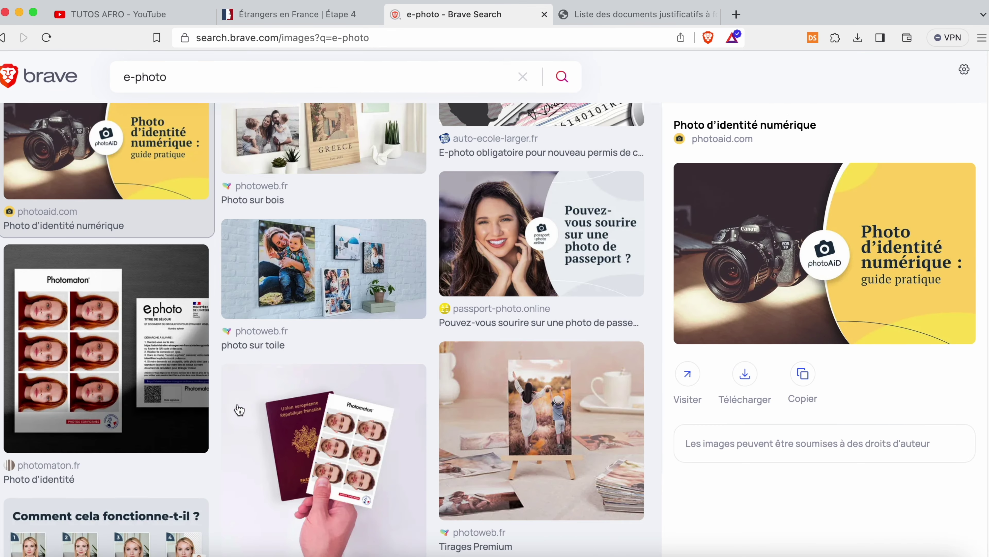
click(160, 332)
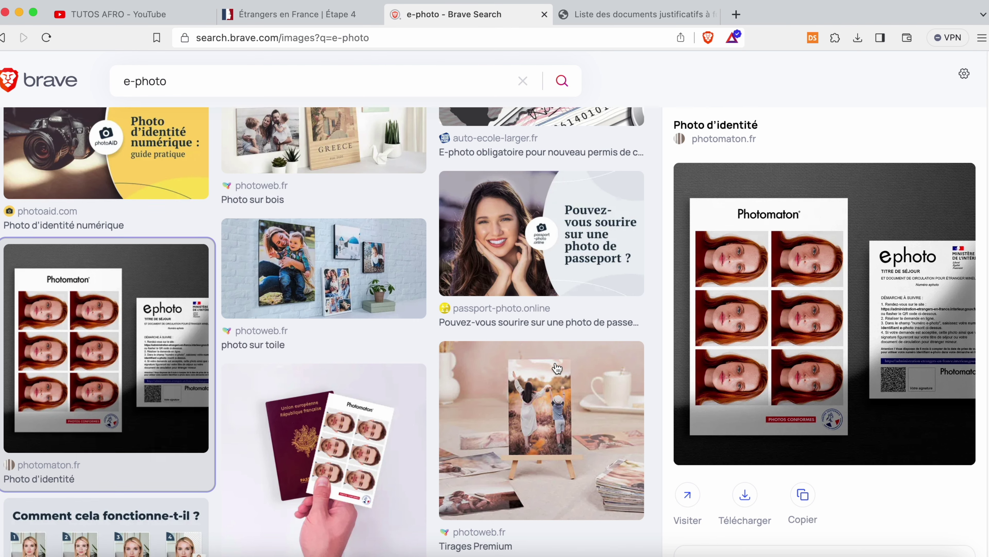
scroll(837, 279, down, 10)
Return to the residence permit application and examine the ephoto number field and the accepted proofs of nationality
click(328, 16)
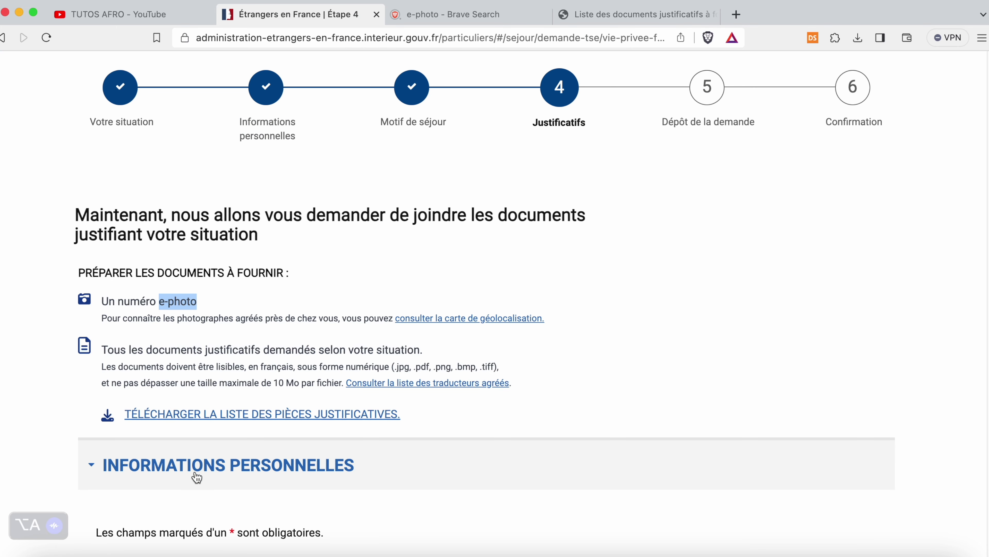
scroll(197, 478, down, 8)
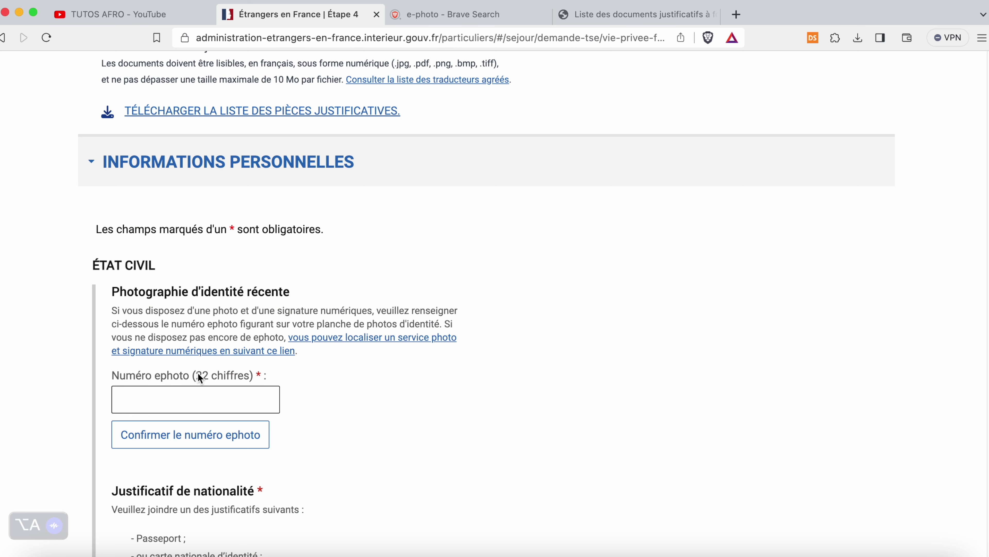
scroll(238, 409, down, 1)
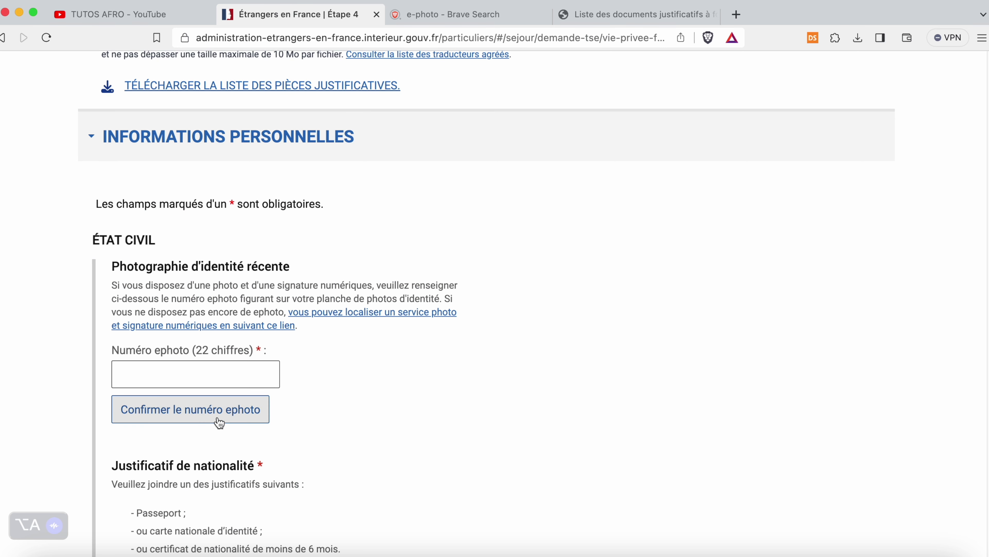
scroll(220, 423, down, 4)
scroll(194, 404, down, 1)
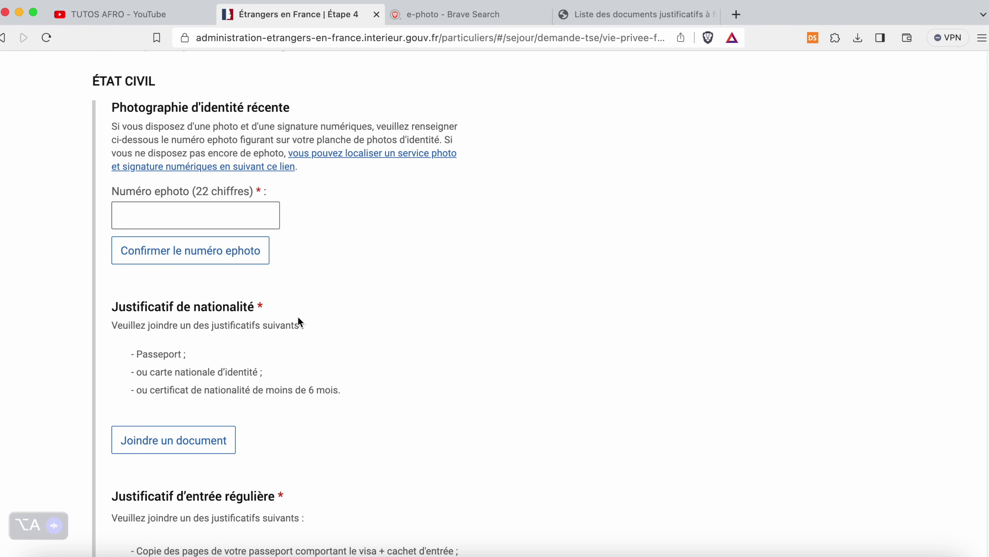